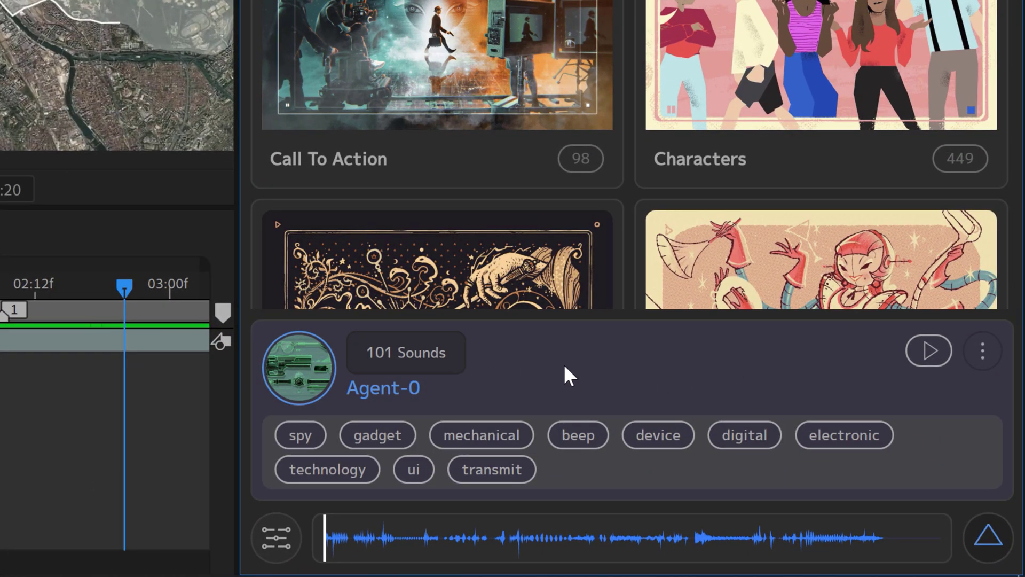
# - Watch the intro preview open the Agent-0 pack and cue Onboard Startup at the marker
pyautogui.click(625, 357)
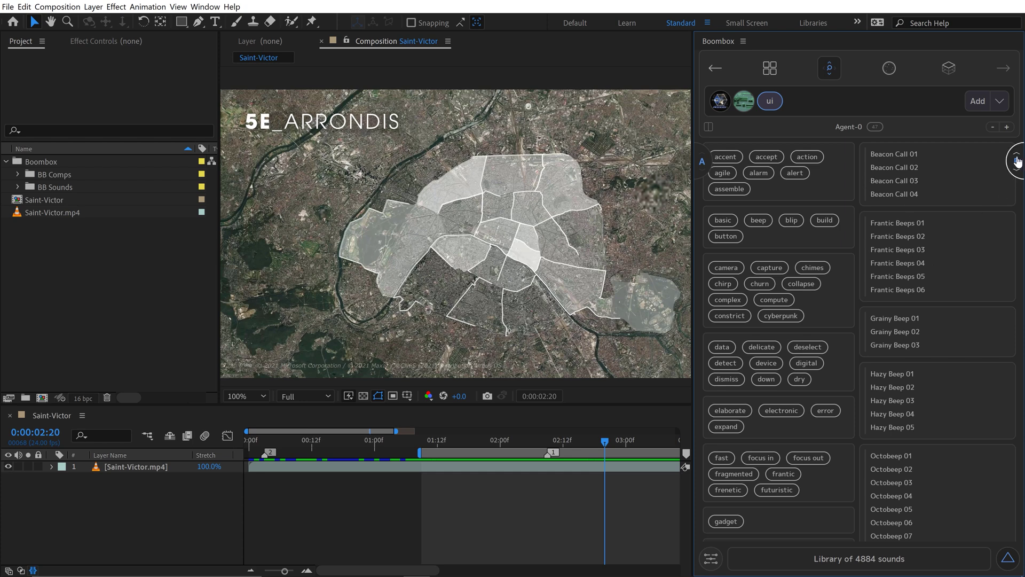
pyautogui.moveTo(1017, 161)
pyautogui.mouseDown()
pyautogui.moveTo(1014, 480)
pyautogui.moveTo(1015, 163)
pyautogui.mouseUp()
pyautogui.moveTo(702, 162)
pyautogui.mouseDown()
pyautogui.moveTo(704, 421)
pyautogui.moveTo(704, 155)
pyautogui.mouseUp()
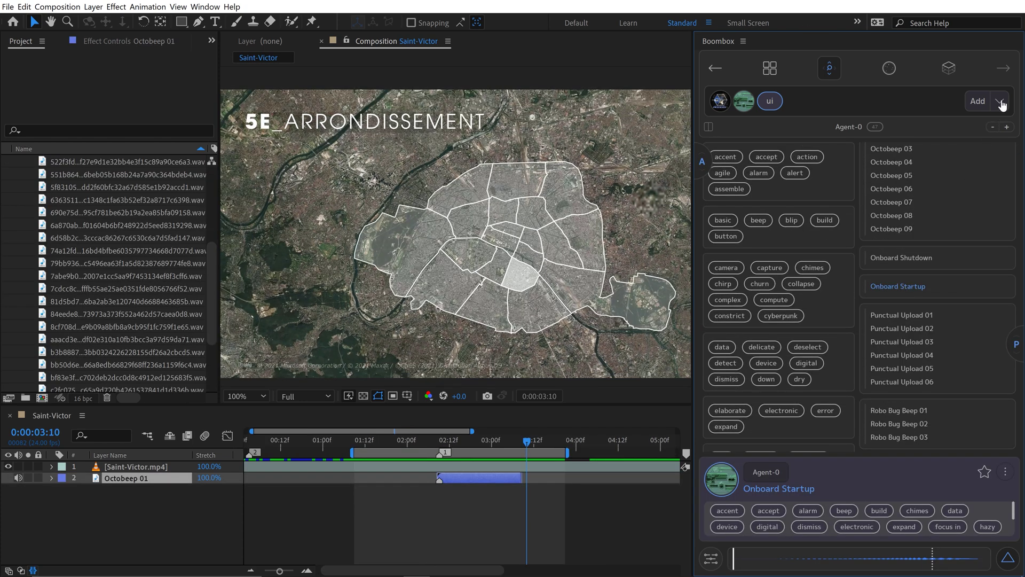
pyautogui.click(999, 101)
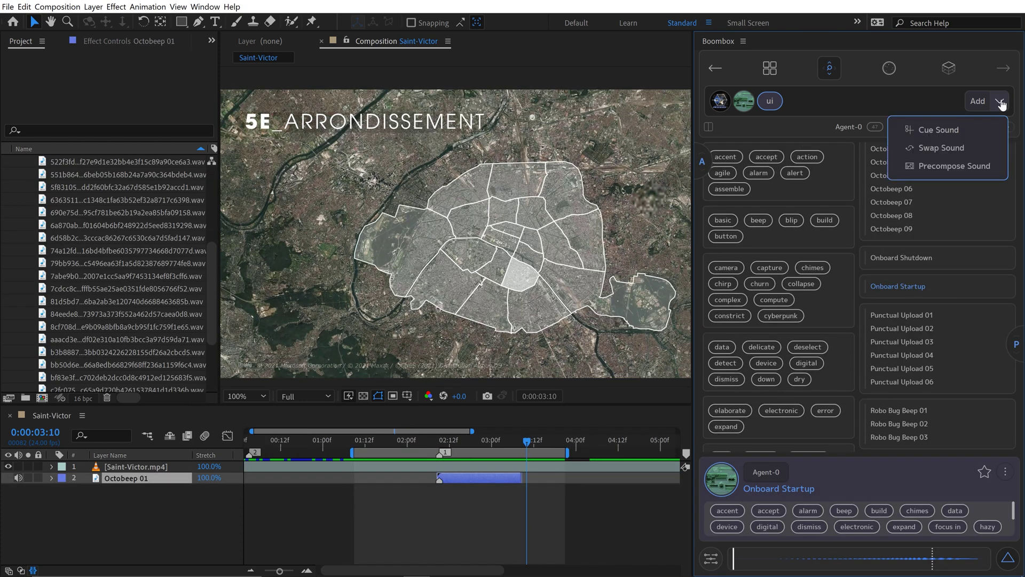
pyautogui.click(953, 132)
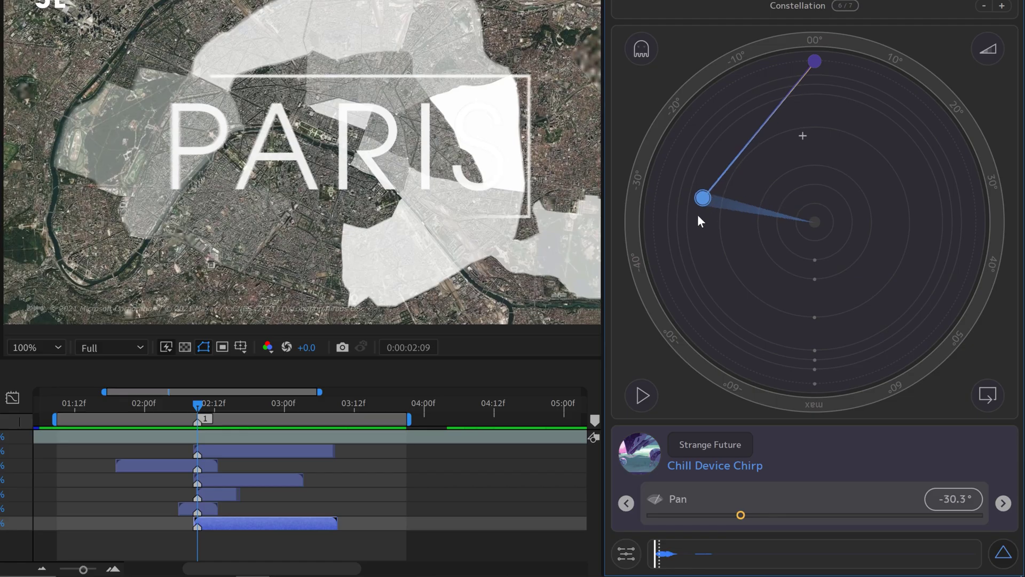
# - Watch the preview adjust the sound's stereo pan and volume, then browse the pack list
pyautogui.moveTo(698, 214); pyautogui.dragTo(851, 354)
pyautogui.click(1003, 503)
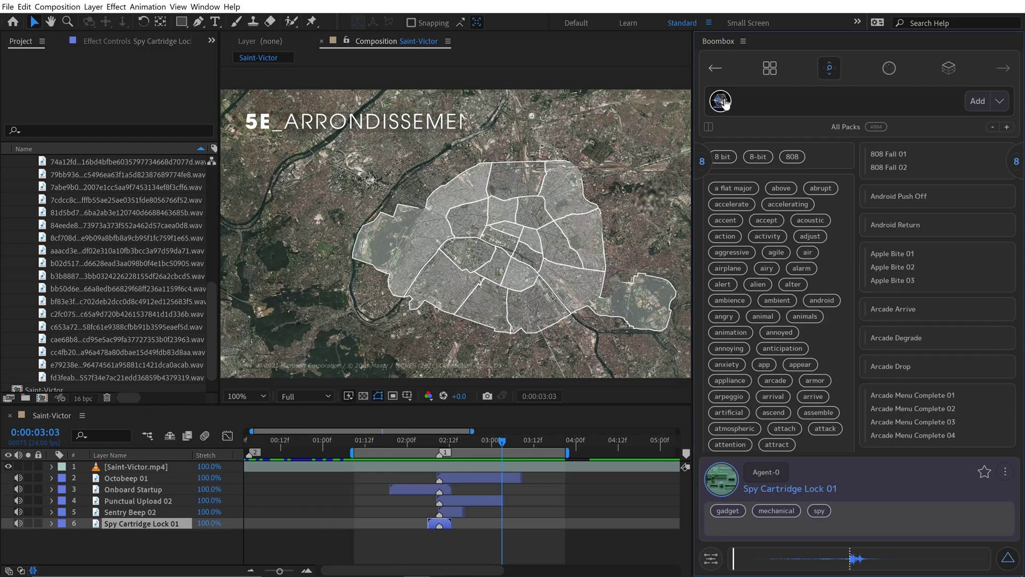
pyautogui.click(723, 104)
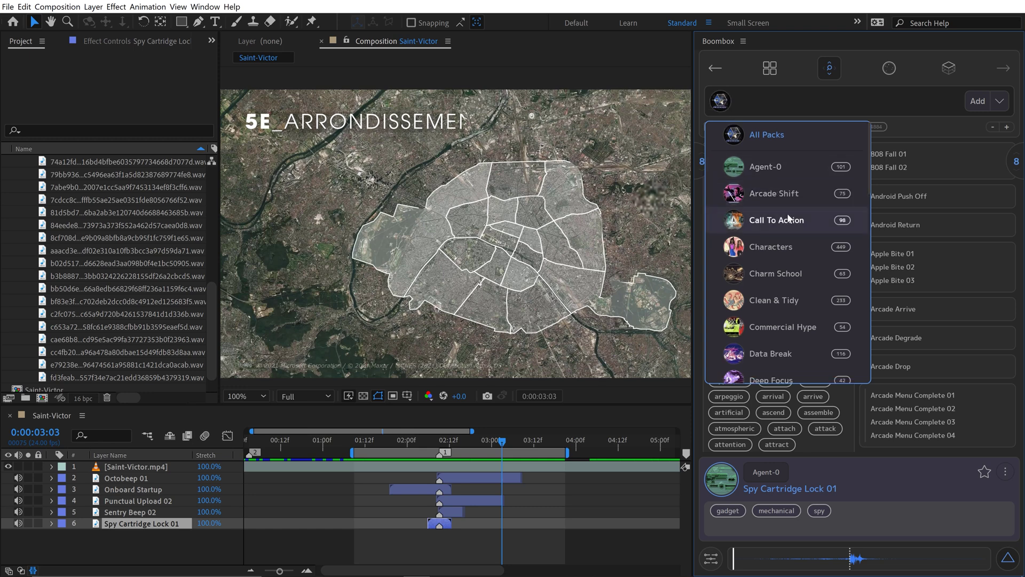
pyautogui.scroll(-5, 777, 240)
pyautogui.scroll(-2, 771, 197)
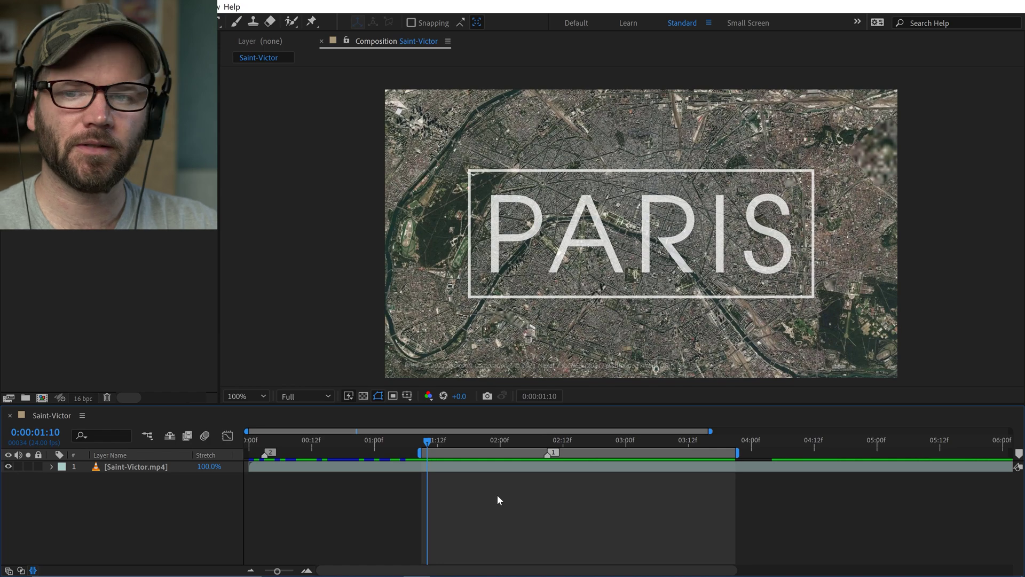
pyautogui.press('space')
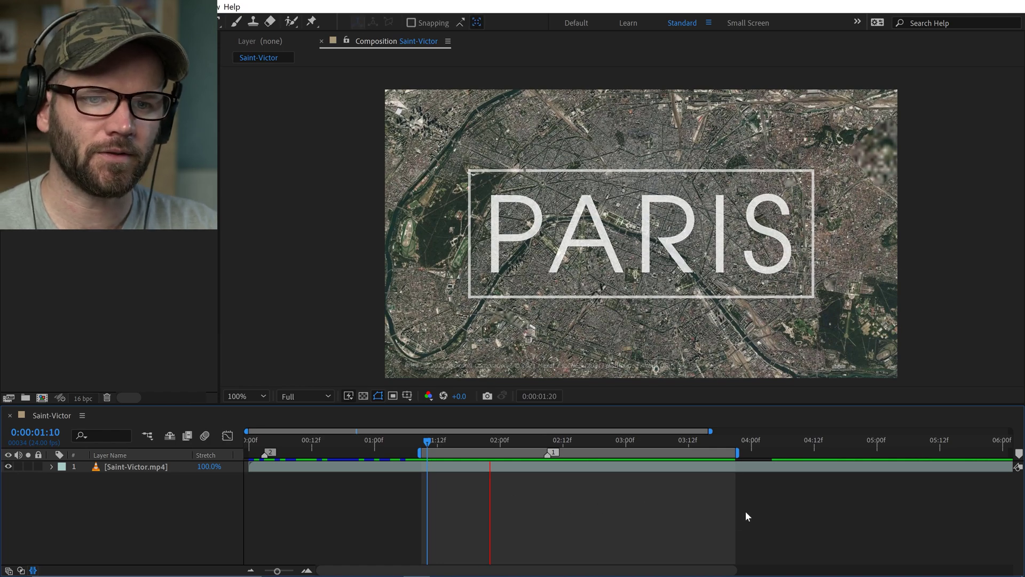
pyautogui.press('space')
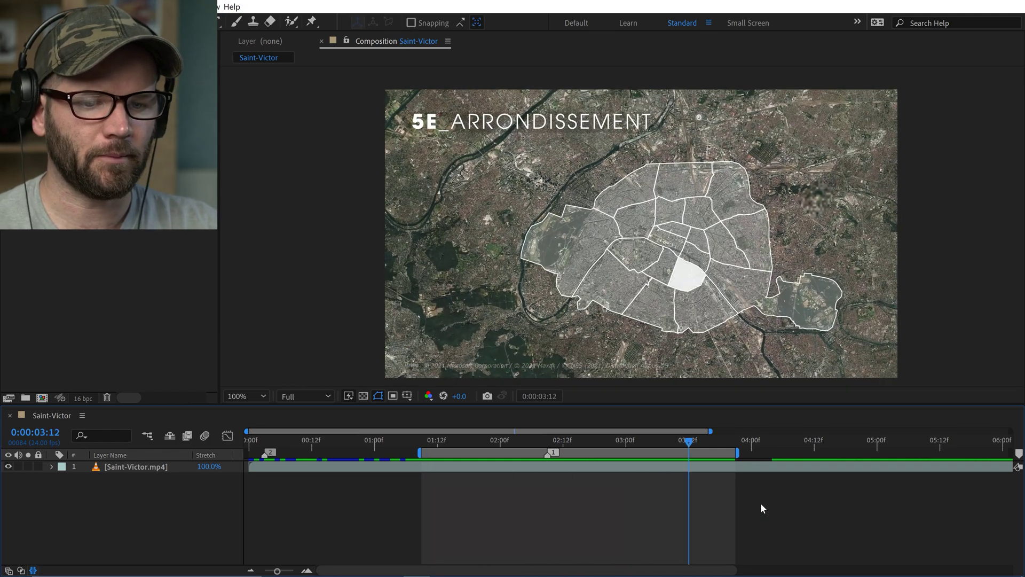
pyautogui.moveTo(719, 442); pyautogui.dragTo(584, 441)
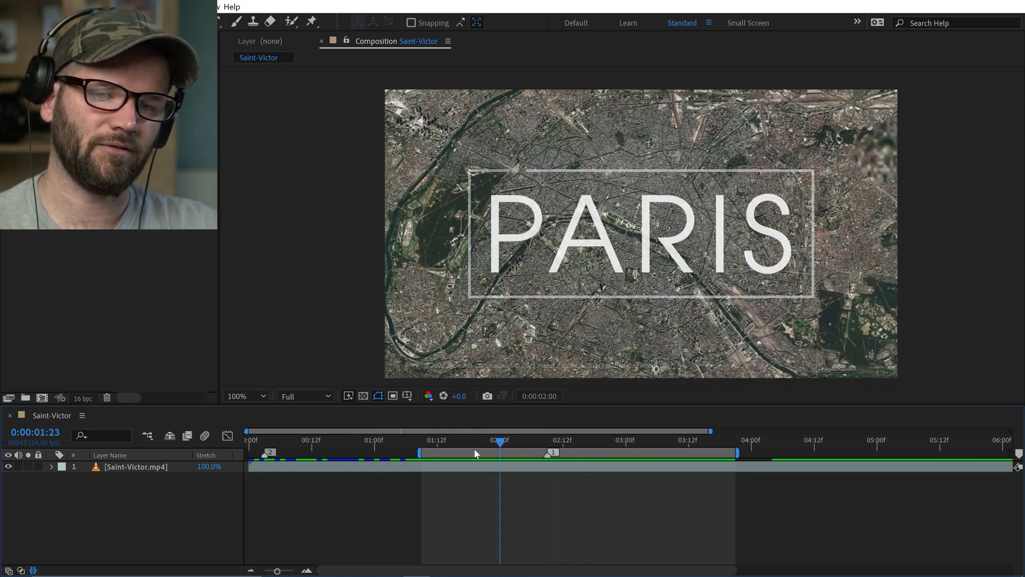
pyautogui.moveTo(475, 440); pyautogui.dragTo(435, 440)
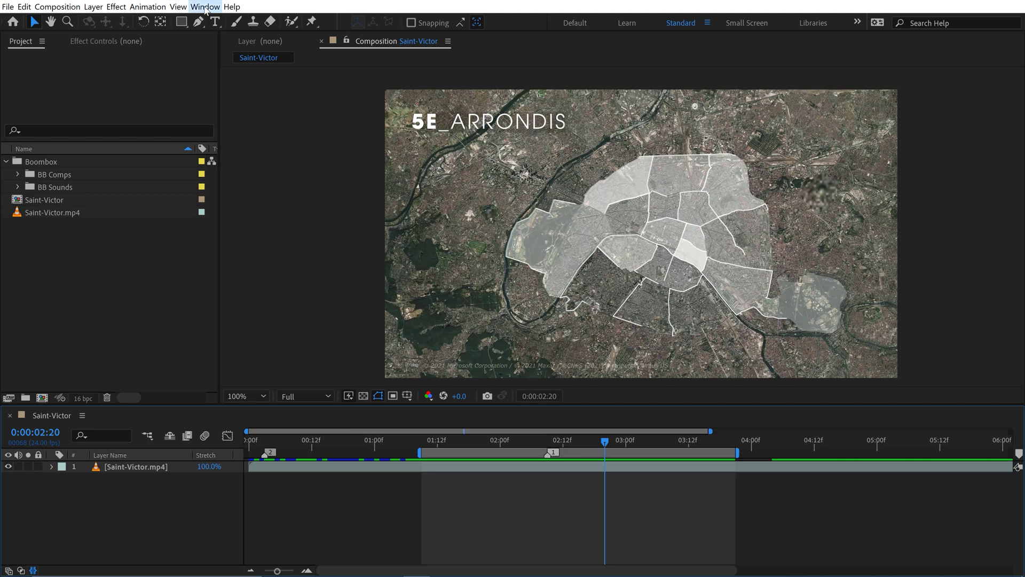
# - Open Boombox from Window > Extensions and scroll its 34-pack grid down and back up
pyautogui.click(205, 7)
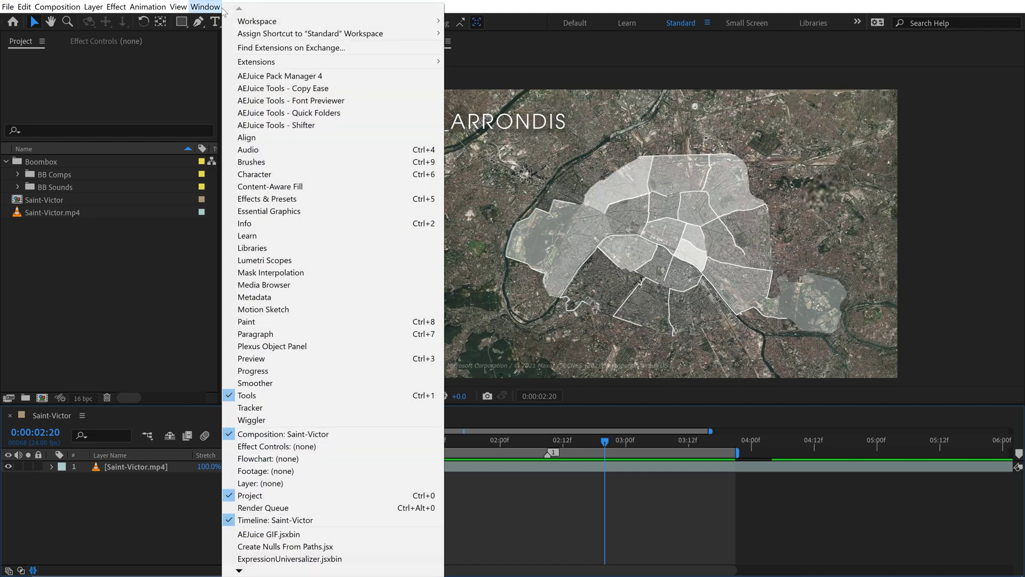
pyautogui.moveTo(277, 63)
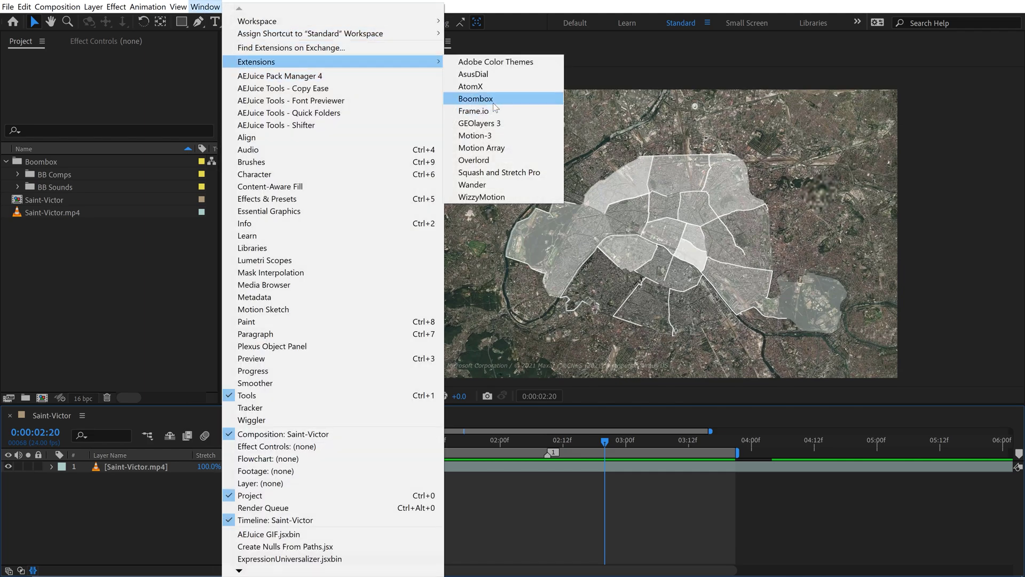
pyautogui.click(476, 99)
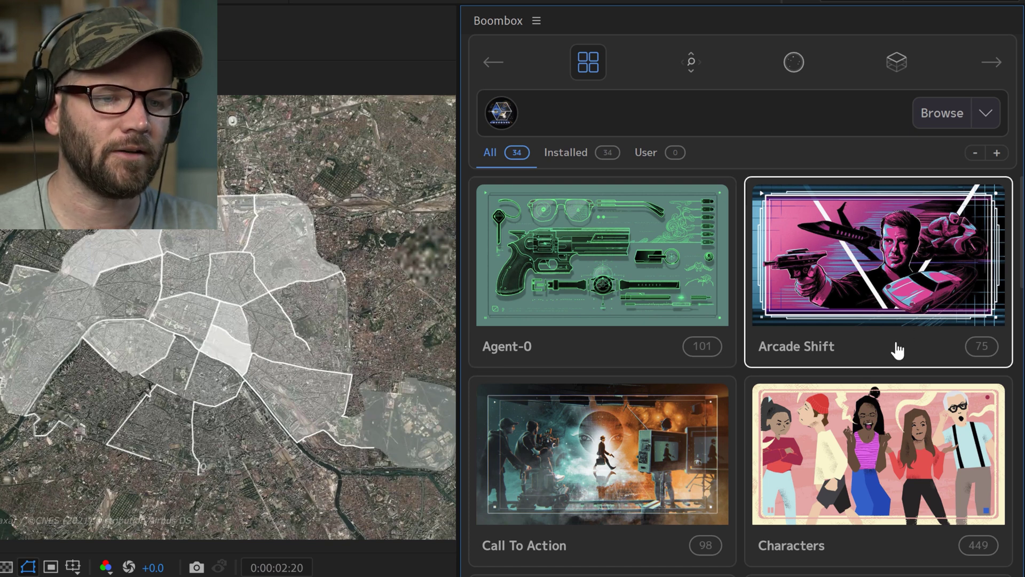
pyautogui.scroll(-20, 880, 362)
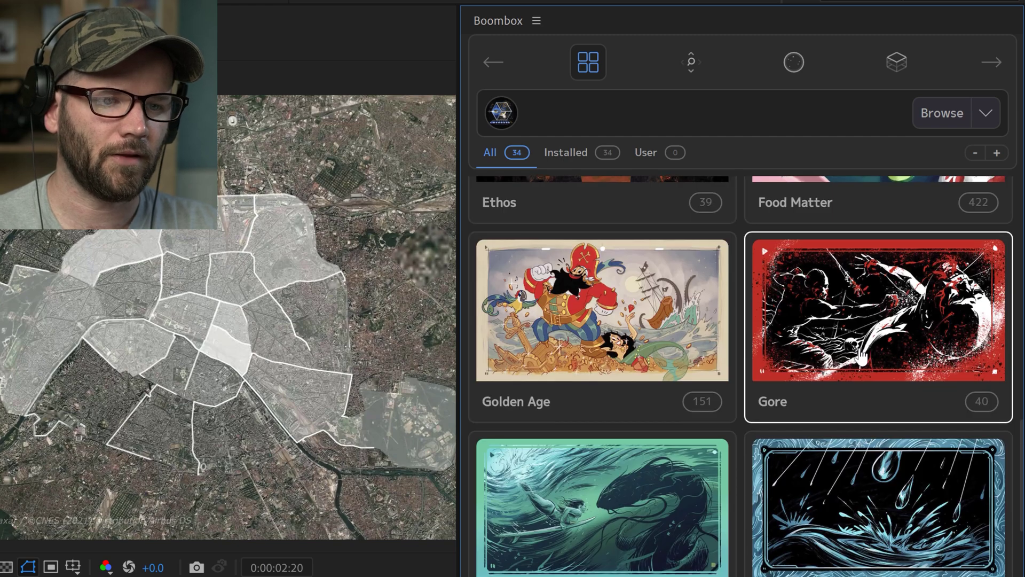
pyautogui.scroll(-5, 871, 362)
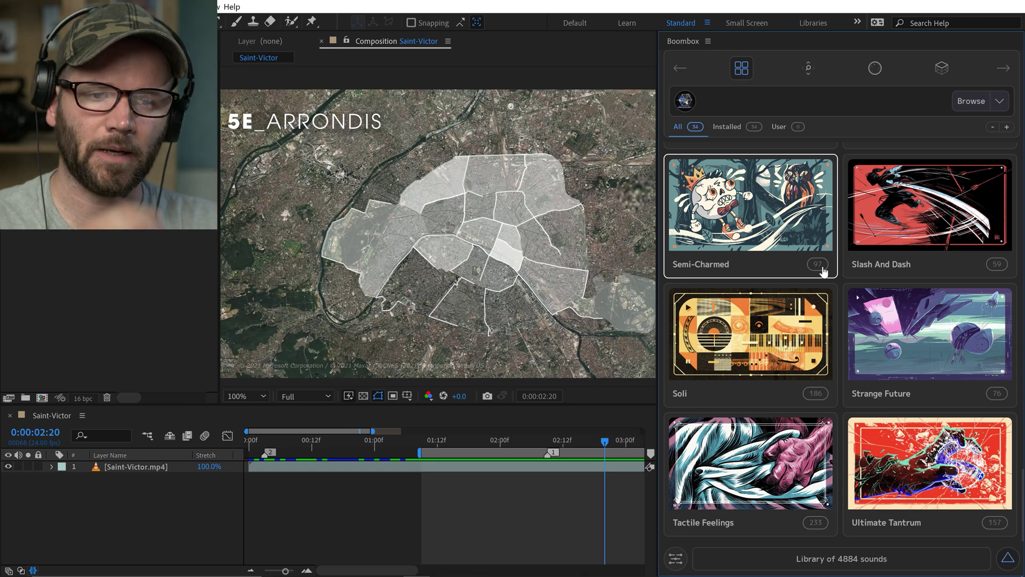
pyautogui.scroll(15, 824, 272)
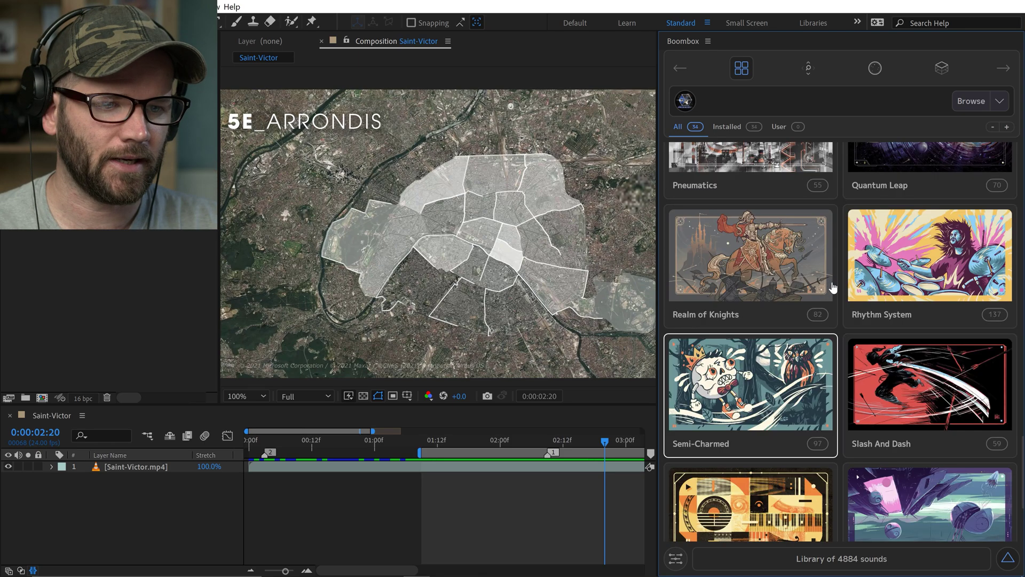
pyautogui.scroll(10, 956, 277)
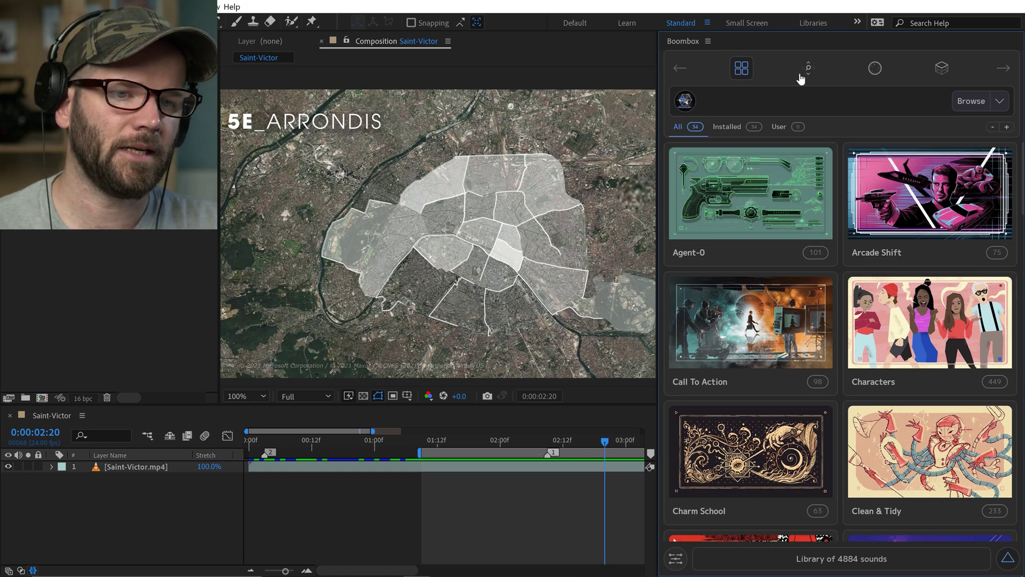
pyautogui.click(809, 68)
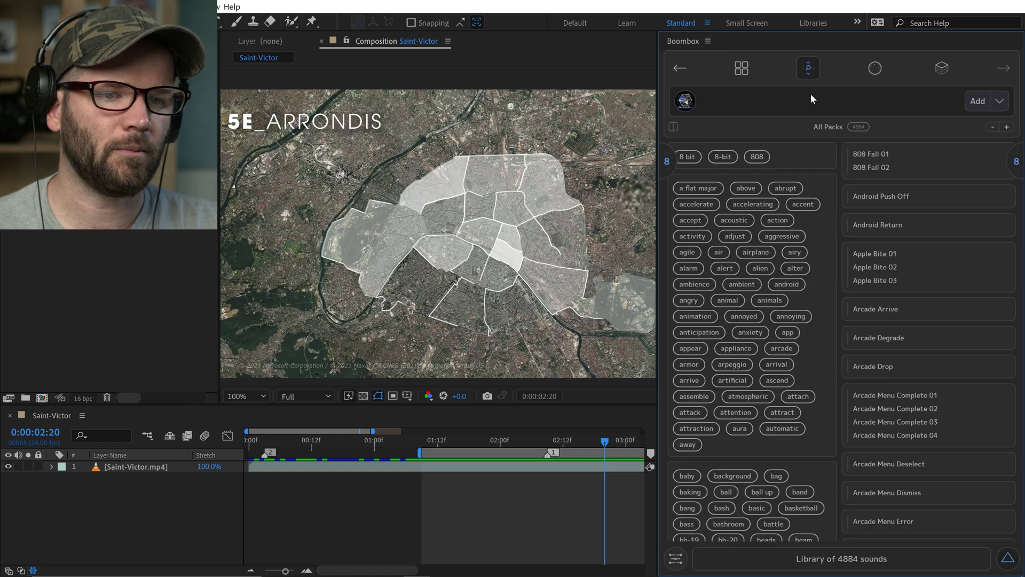
pyautogui.click(876, 71)
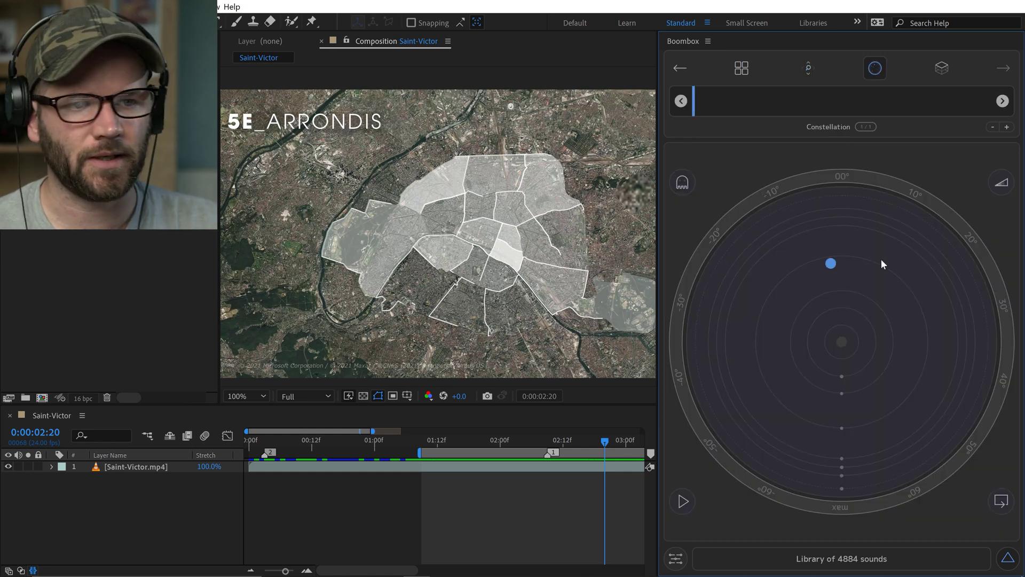
pyautogui.click(938, 68)
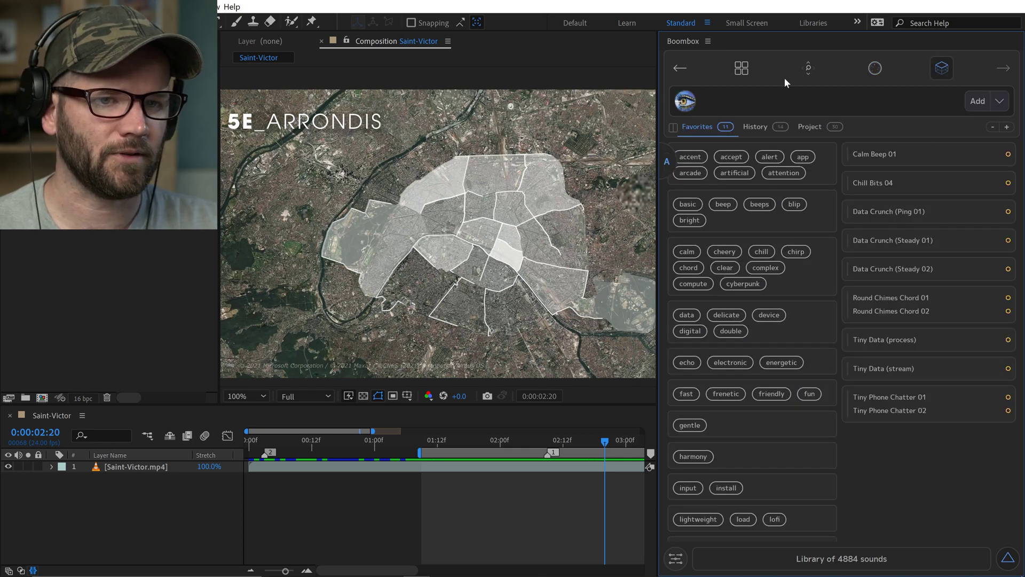
pyautogui.click(741, 67)
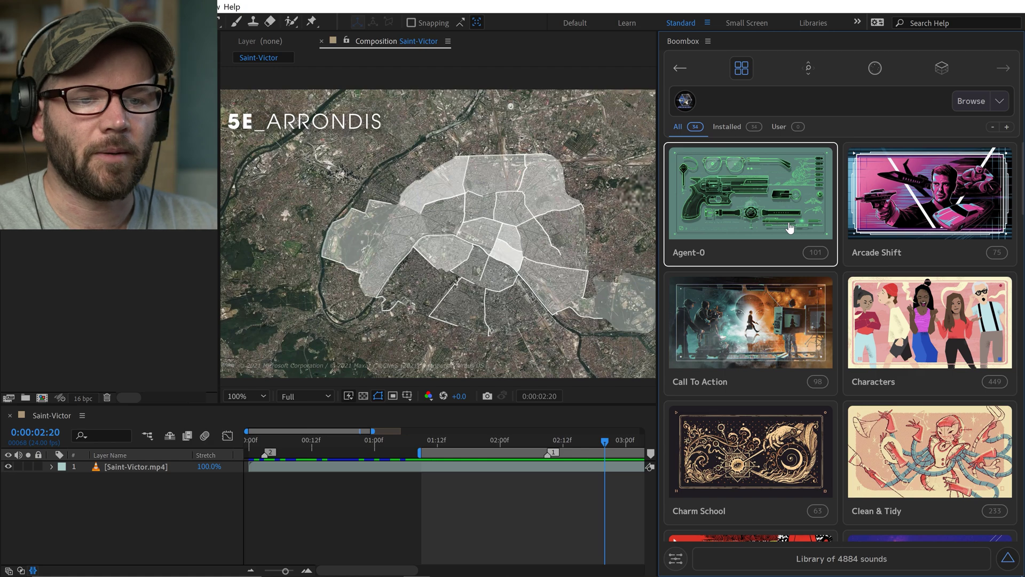
# - Select the Agent-0 pack, audition and stop its preview, and bring up its three-dot menu
pyautogui.click(735, 201)
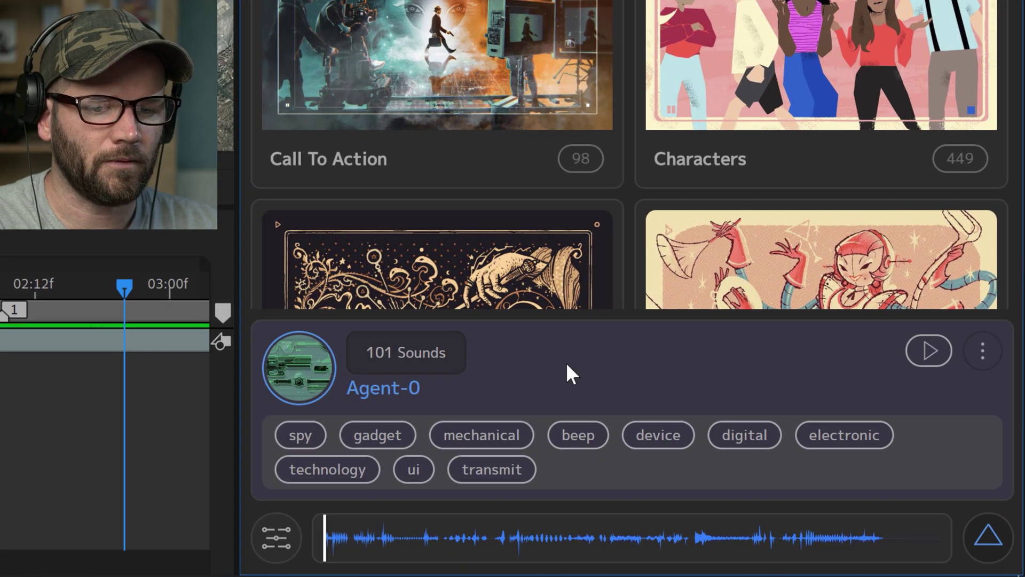
pyautogui.click(988, 538)
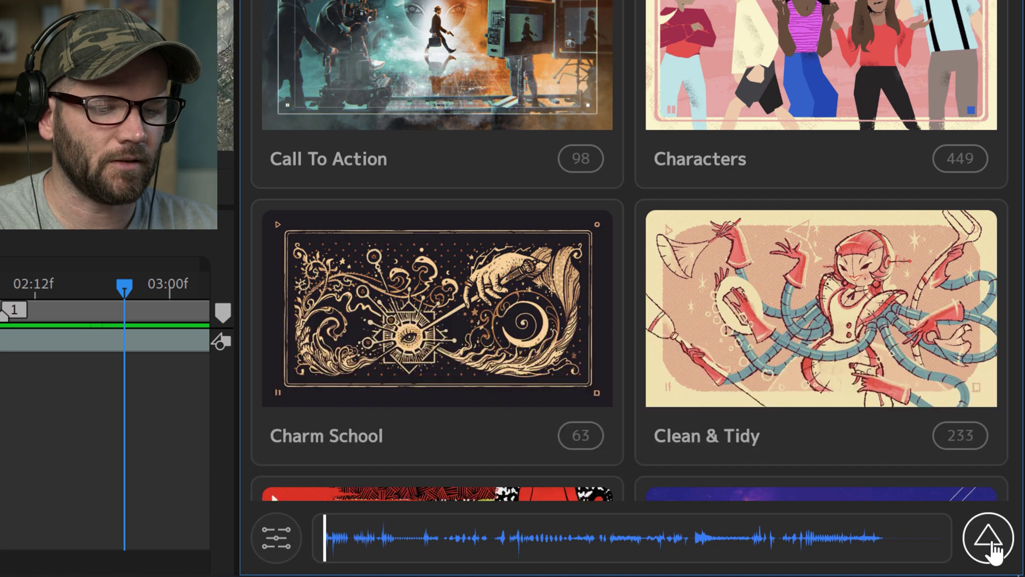
pyautogui.click(988, 538)
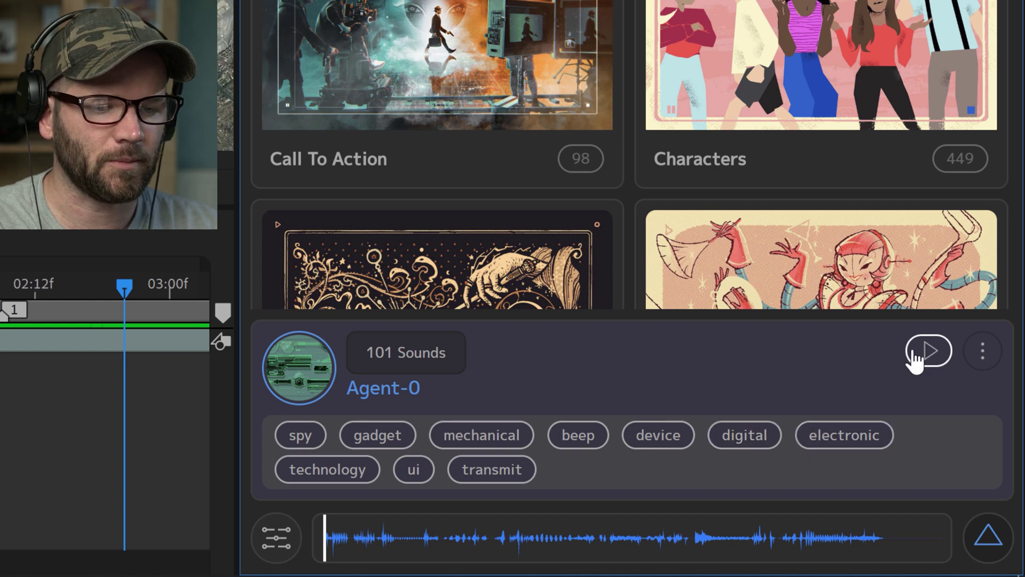
pyautogui.click(922, 353)
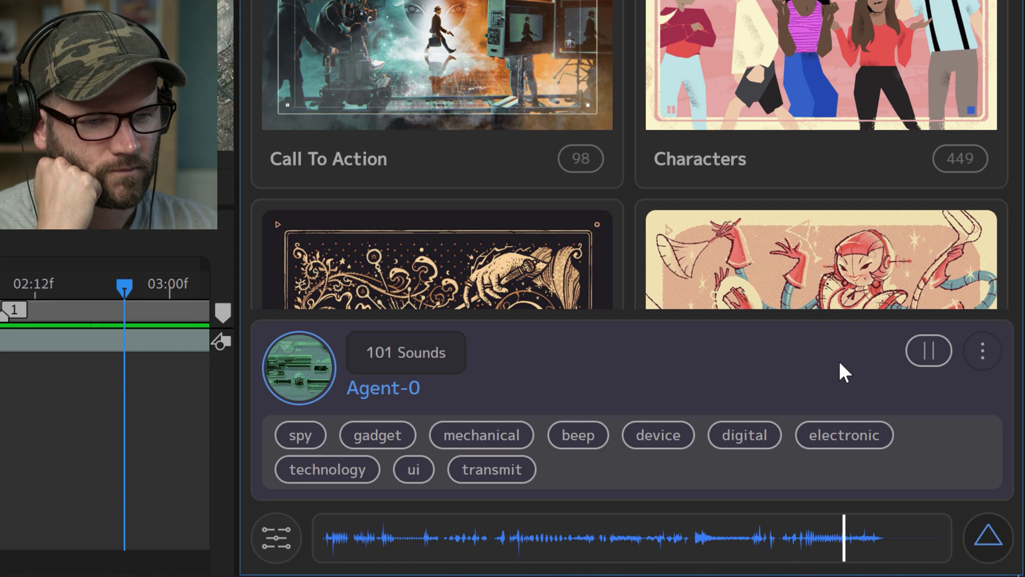
pyautogui.click(934, 359)
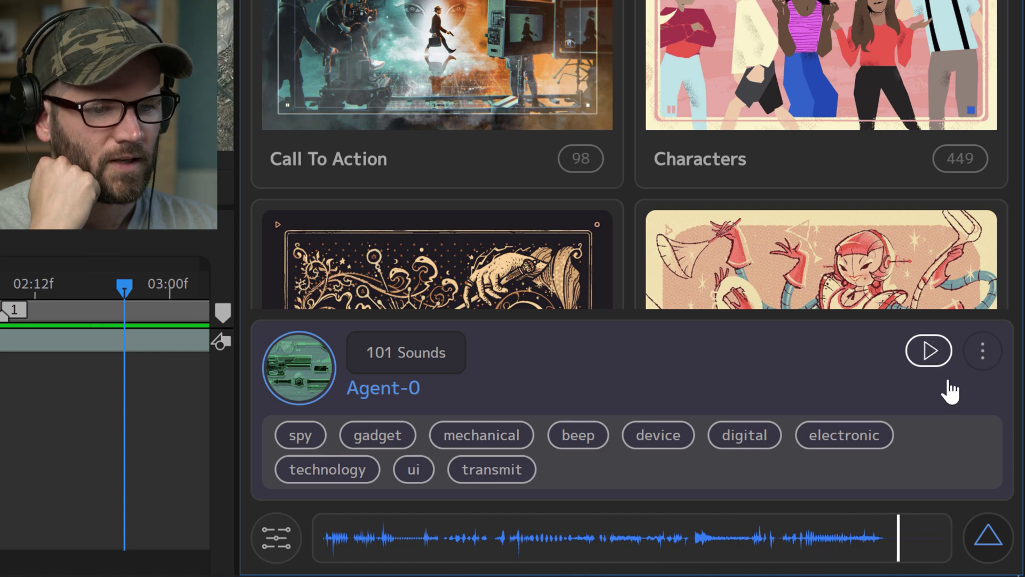
pyautogui.click(983, 351)
# - Read the Agent-0 Pack Info, close it, and widen the Composition viewer beside Boombox
pyautogui.click(862, 255)
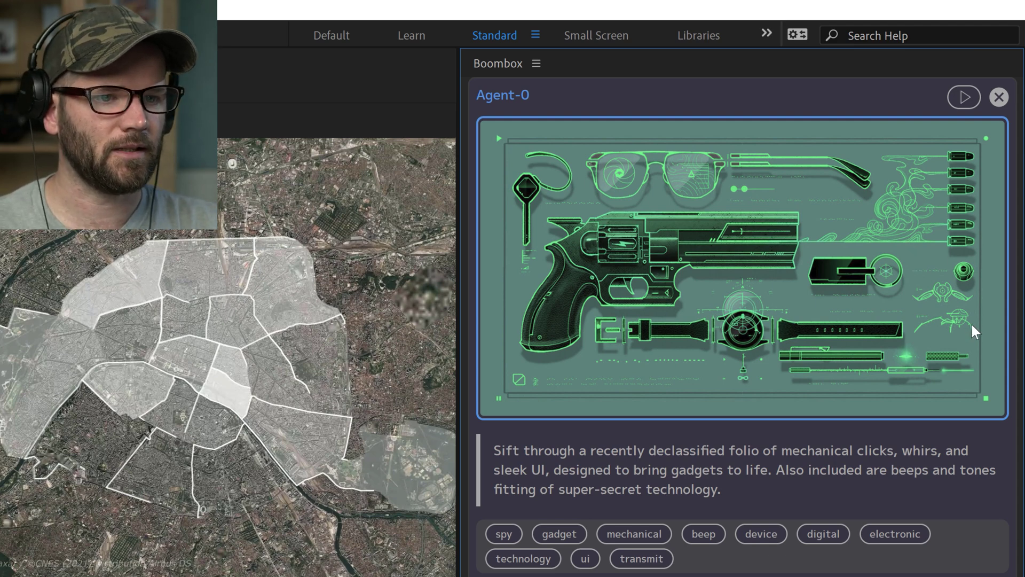
pyautogui.click(961, 191)
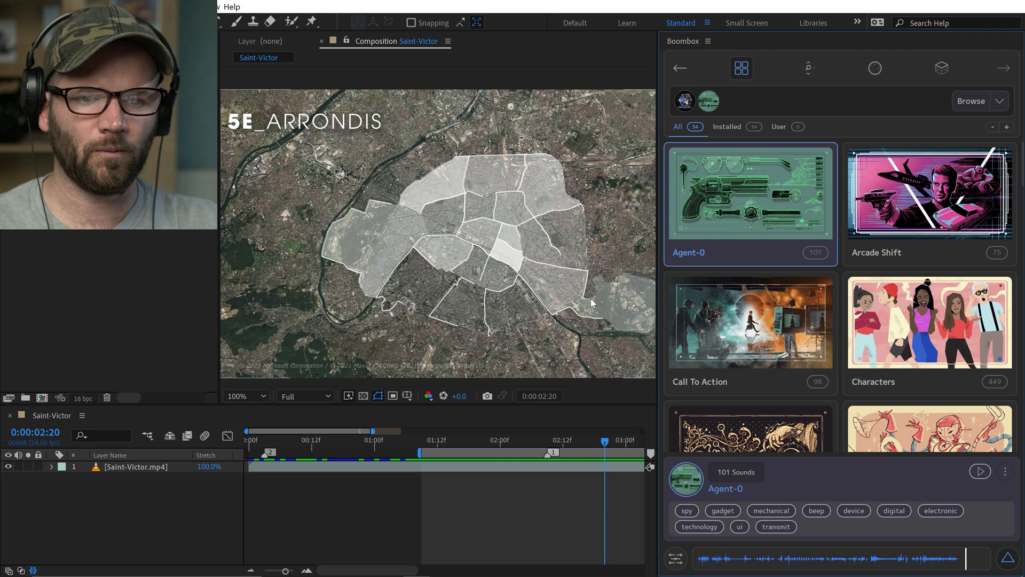
pyautogui.moveTo(657, 235); pyautogui.dragTo(692, 231)
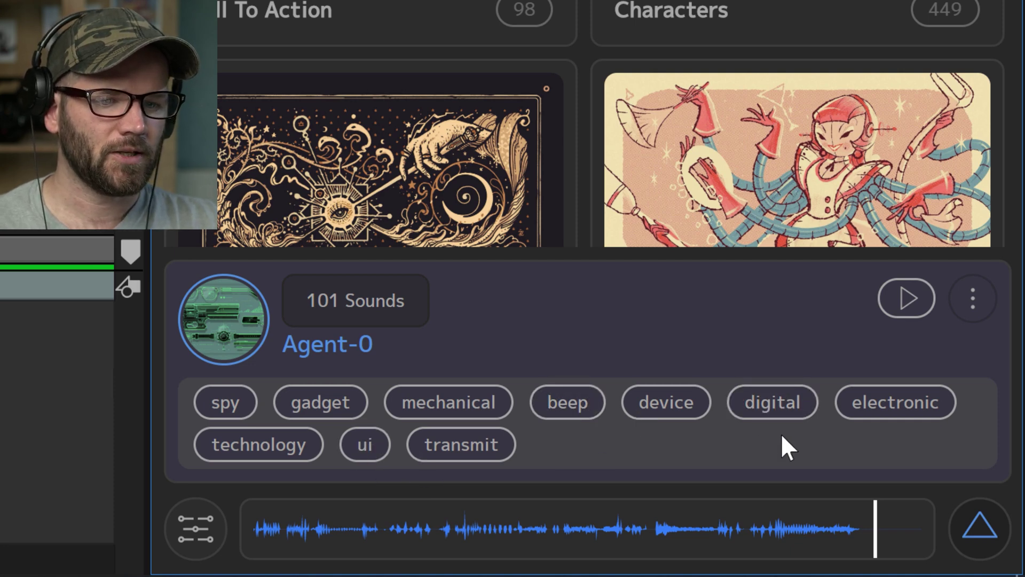
# - Filter the Agent-0 sounds by the ui tag
pyautogui.click(365, 453)
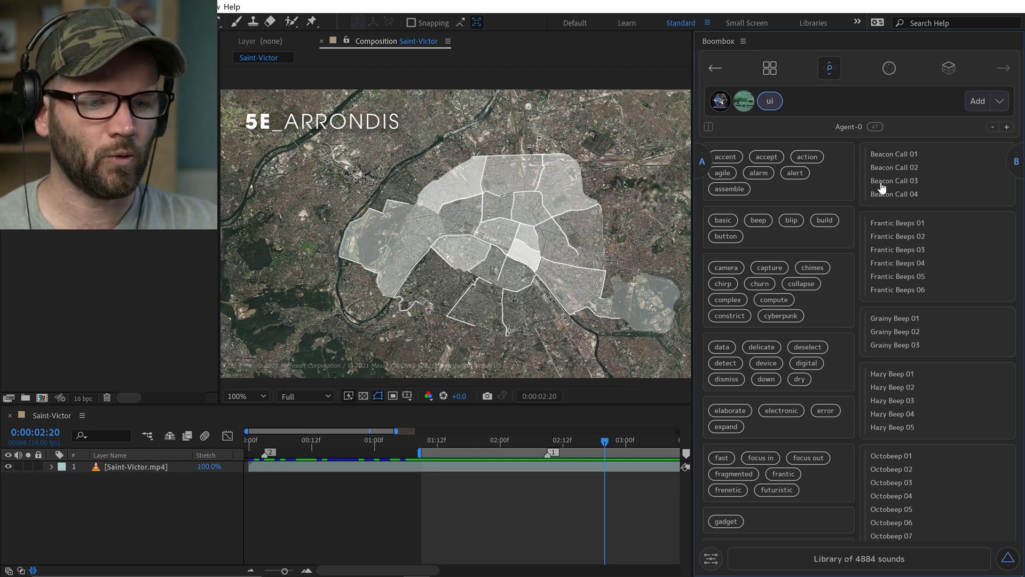
pyautogui.moveTo(1017, 162)
pyautogui.mouseDown()
pyautogui.moveTo(1009, 457)
pyautogui.moveTo(1020, 534)
pyautogui.moveTo(1016, 163)
pyautogui.mouseUp()
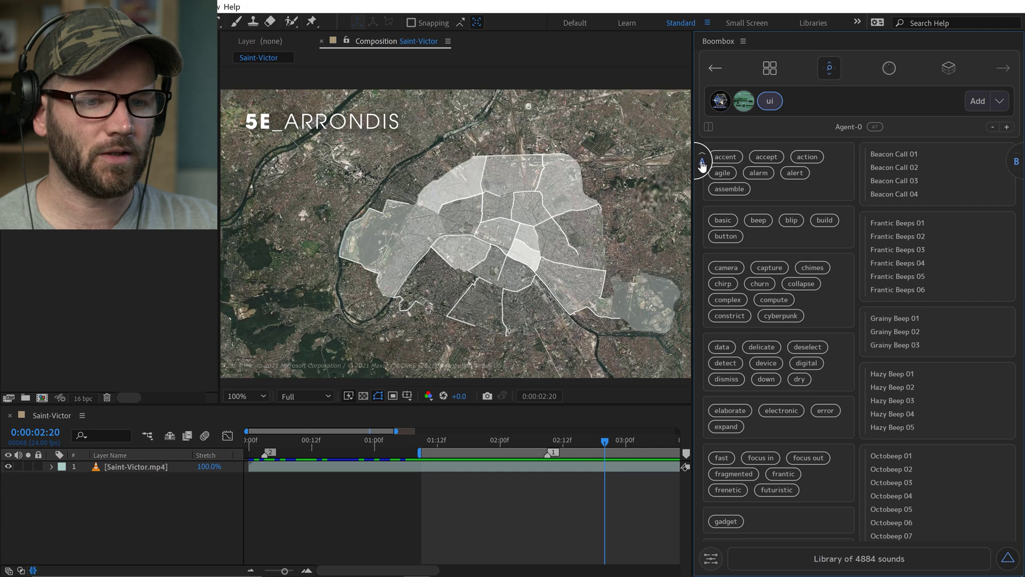
pyautogui.moveTo(702, 166); pyautogui.dragTo(703, 218)
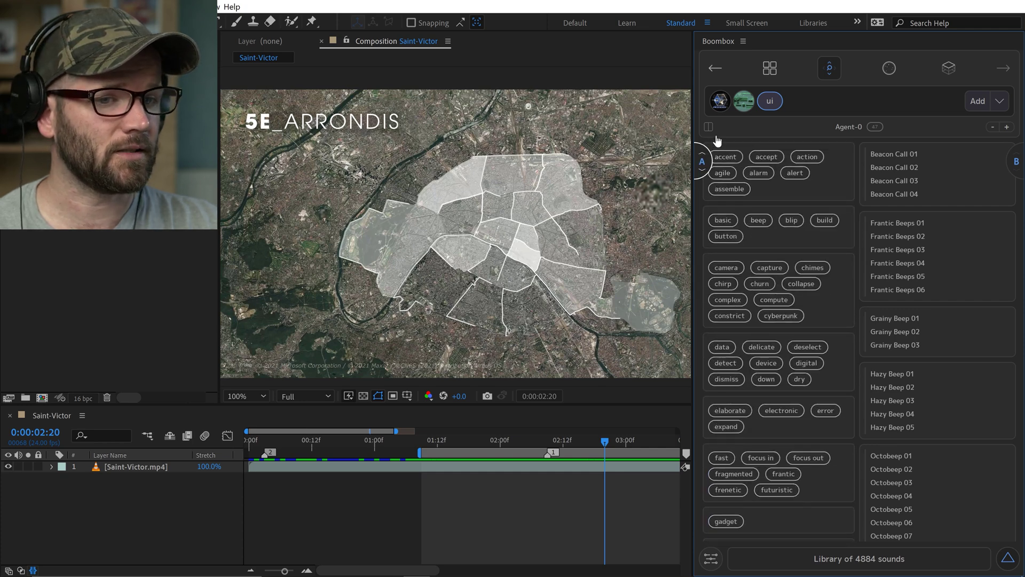
# - Toggle the sound browser between one and two columns and zoom it to maximum, then minimum size
pyautogui.click(708, 128)
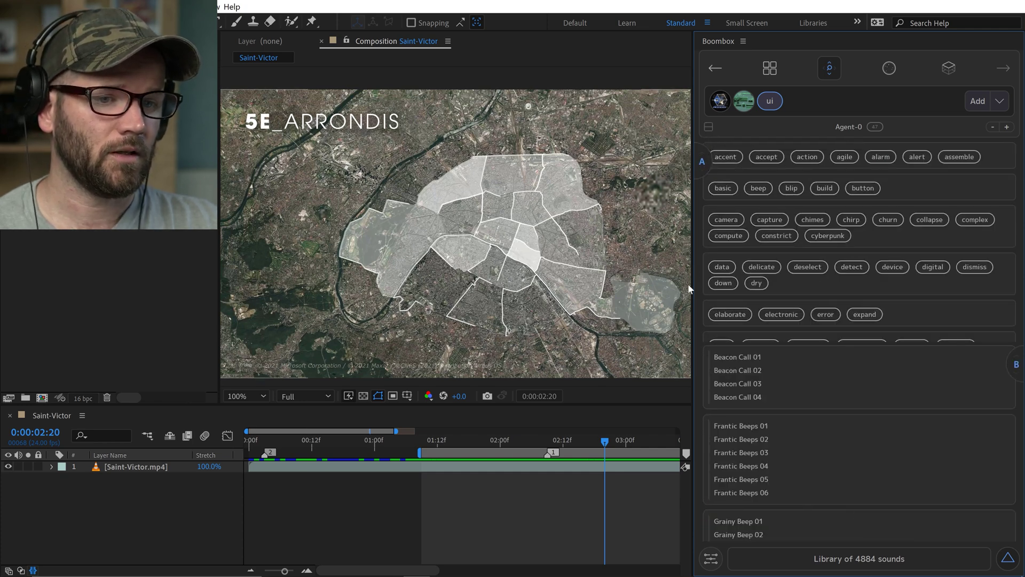
pyautogui.click(709, 127)
pyautogui.click(1007, 127)
pyautogui.click(1006, 128)
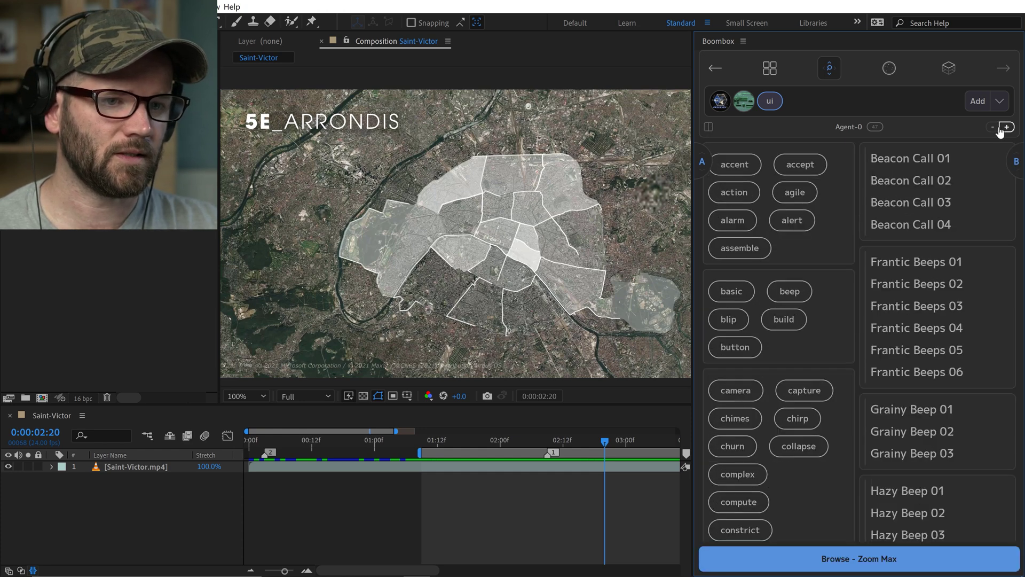
pyautogui.click(992, 129)
pyautogui.click(992, 128)
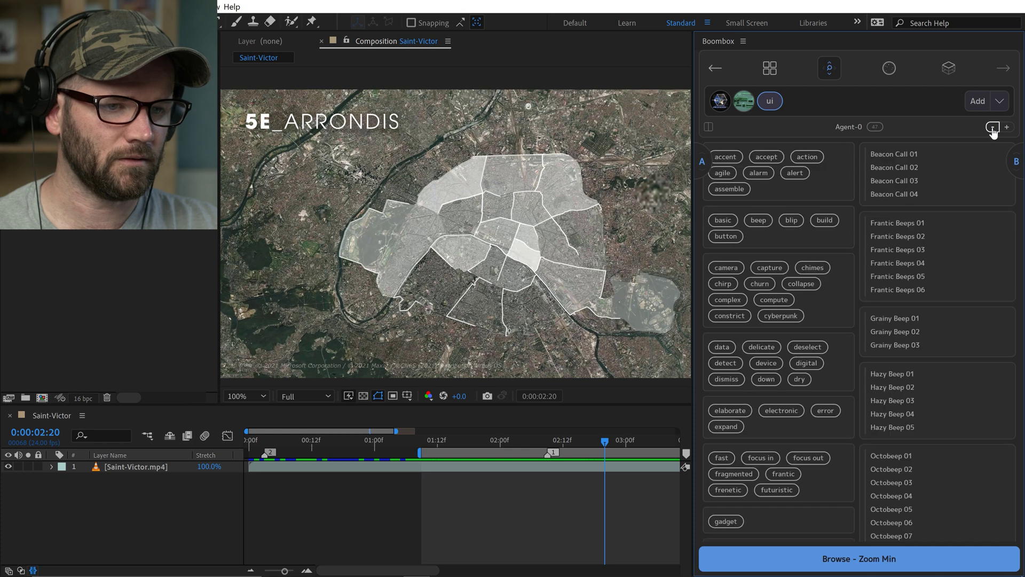
# - Audition Beacon Call 01, Frantic Beeps 01 and 03, and Grainy Beep 01, then scrub back to the PARIS title
pyautogui.click(892, 154)
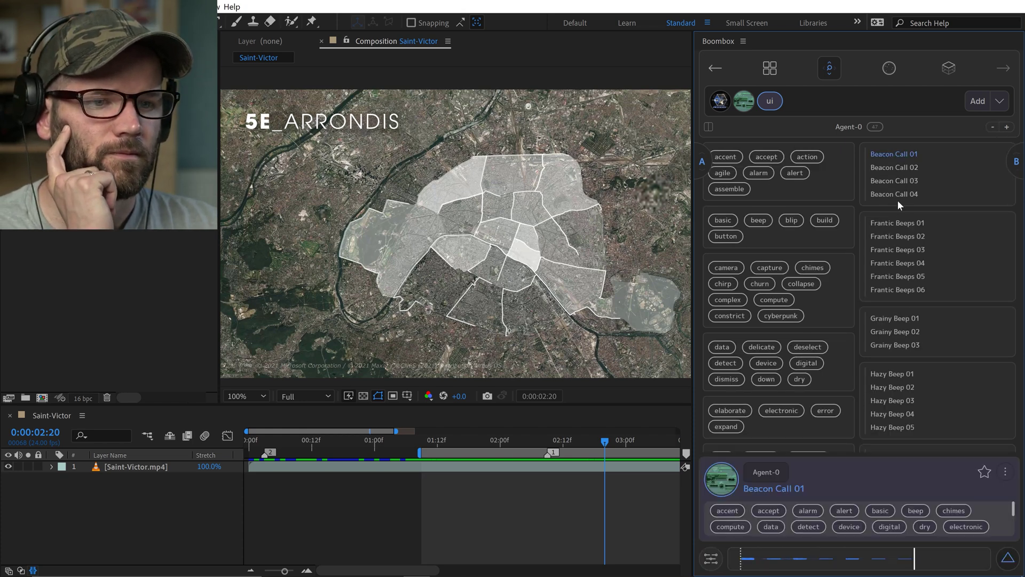
pyautogui.click(909, 227)
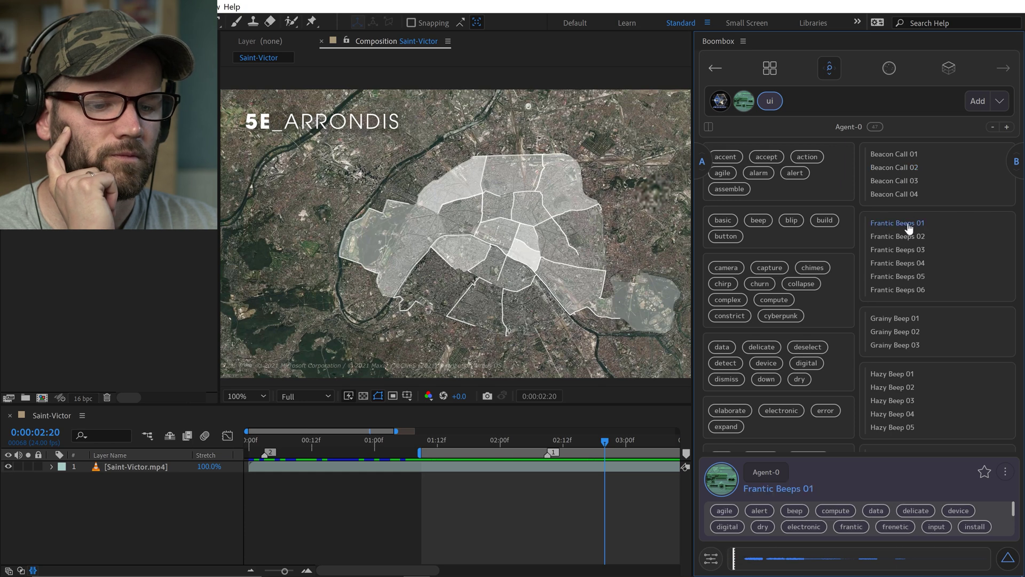
pyautogui.click(908, 249)
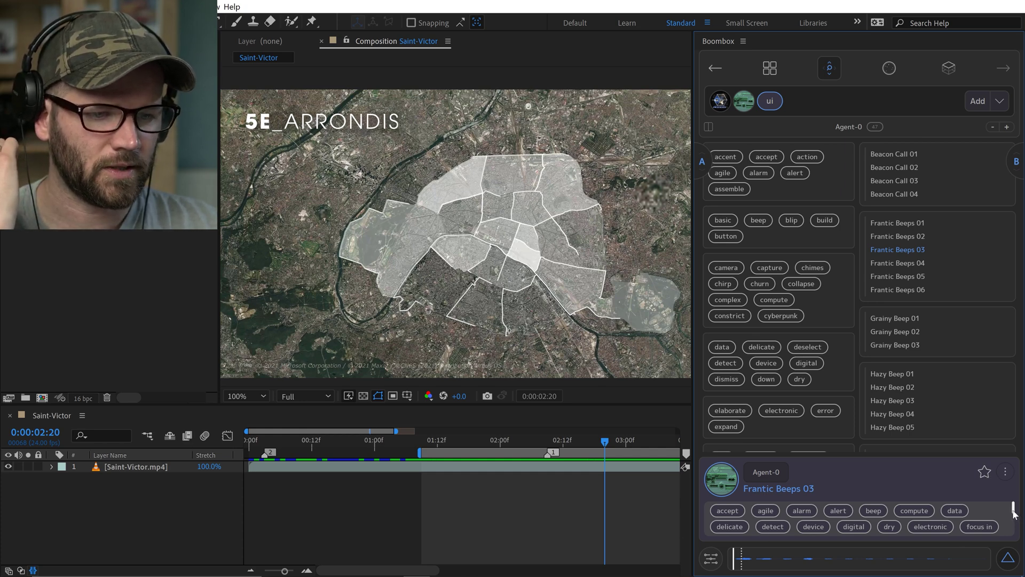
pyautogui.moveTo(1014, 513)
pyautogui.mouseDown()
pyautogui.moveTo(1015, 531)
pyautogui.moveTo(1017, 499)
pyautogui.mouseUp()
pyautogui.click(895, 318)
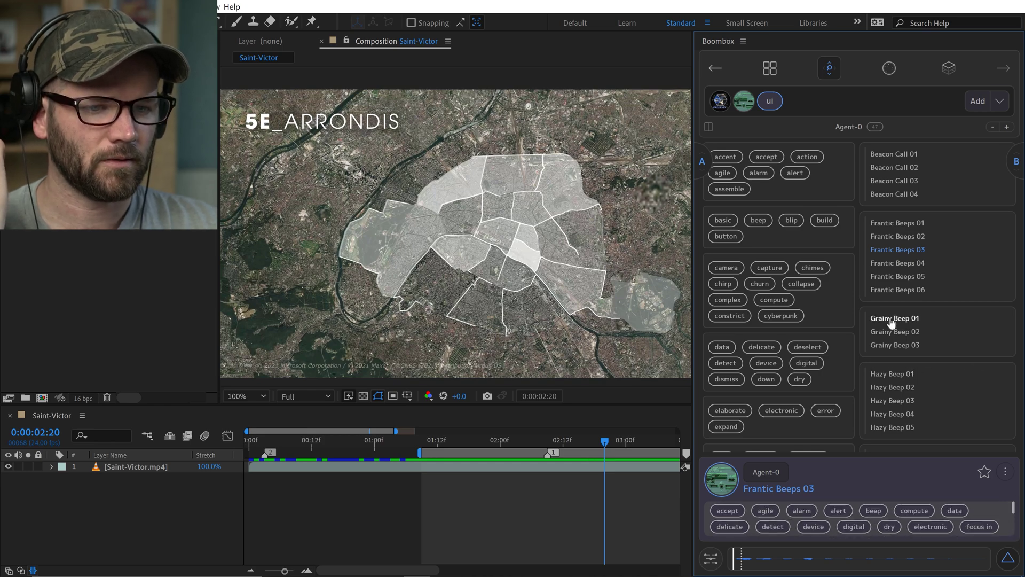
pyautogui.scroll(-4, 922, 393)
pyautogui.moveTo(483, 444); pyautogui.dragTo(442, 443)
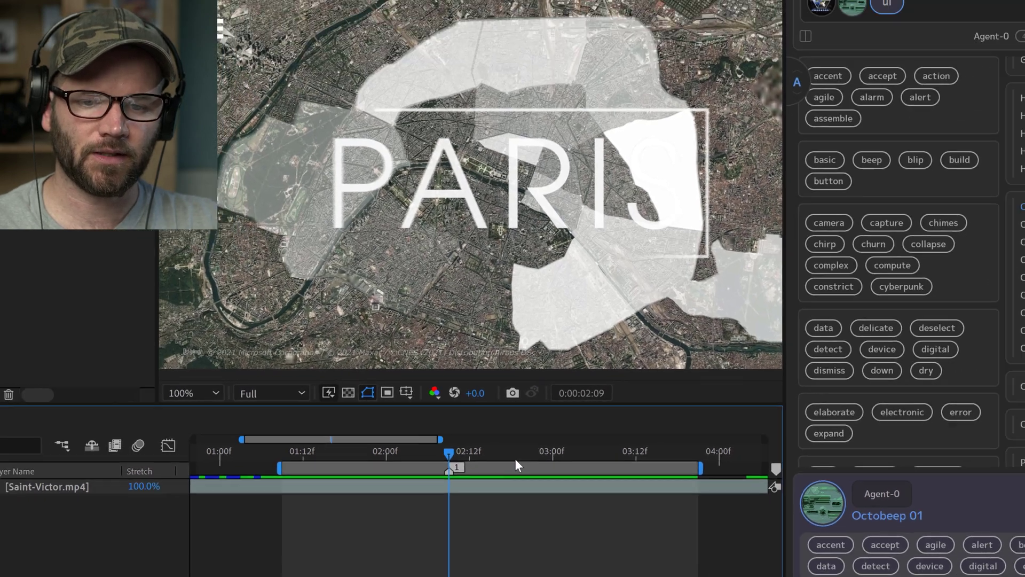
# - Add Octobeep 01 at 0:00:01:20, zoom the timeline, and slide the layer onto the marker
pyautogui.moveTo(515, 458); pyautogui.dragTo(374, 457)
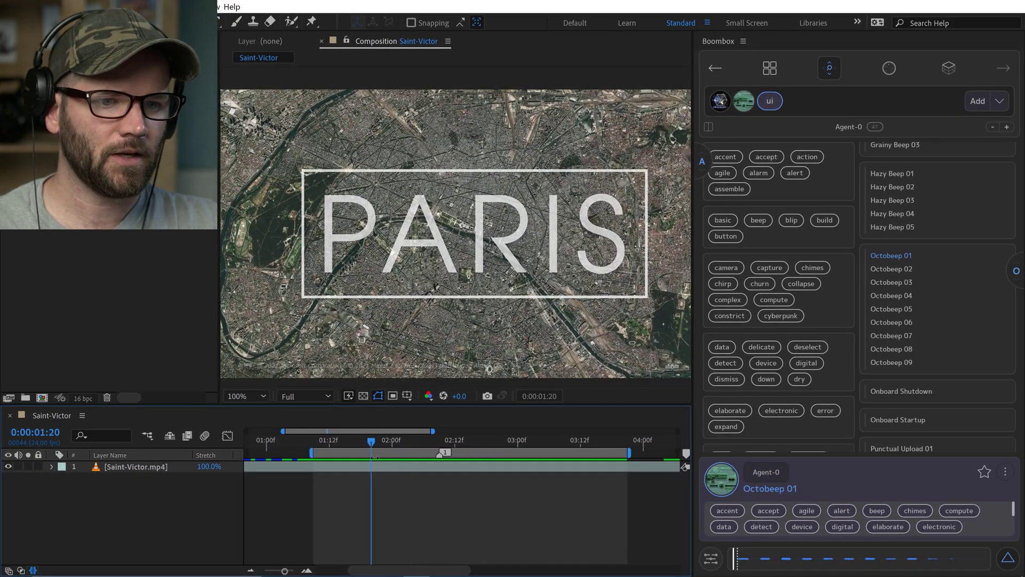
pyautogui.click(976, 101)
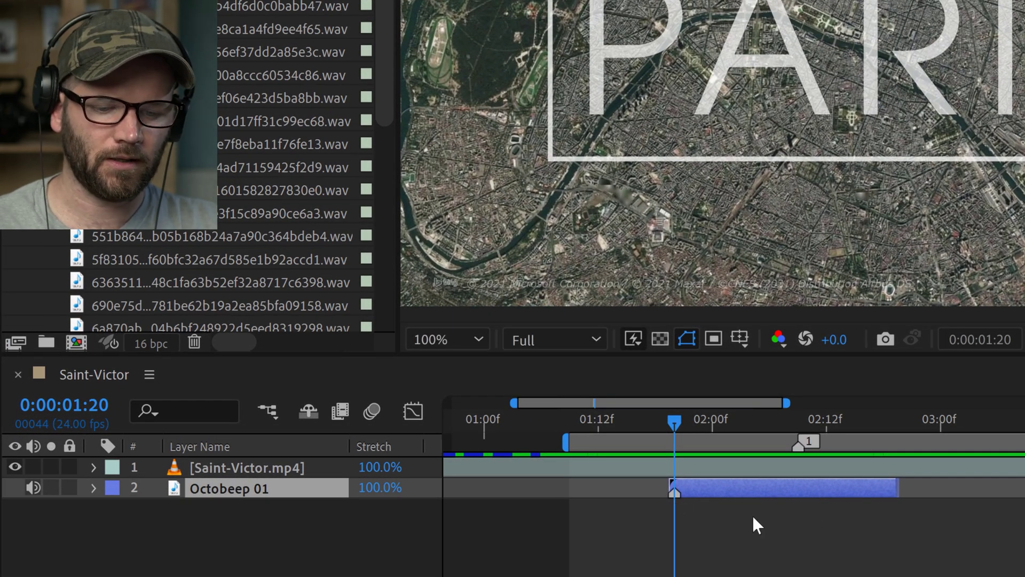
pyautogui.press('=')
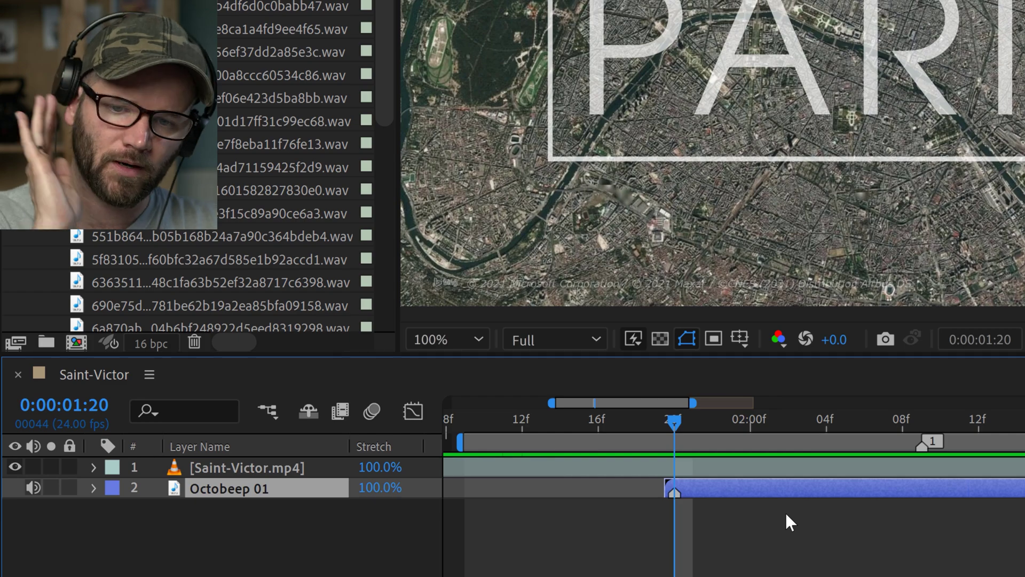
pyautogui.moveTo(715, 489); pyautogui.dragTo(940, 486)
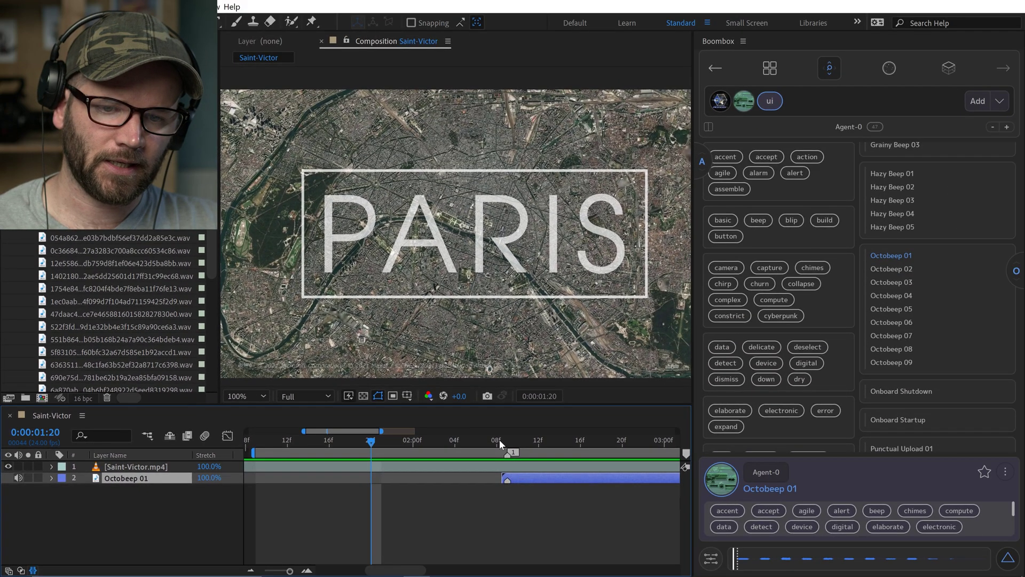
# - Preview the comp from the sound's start to hear Octobeep 01, stopping at 0:00:03:00
pyautogui.click(507, 440)
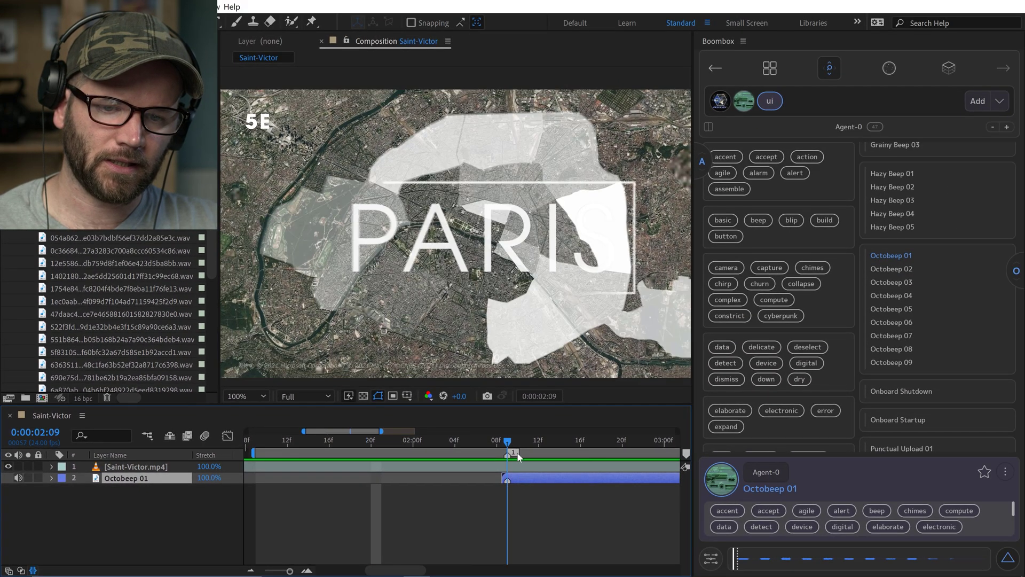
pyautogui.press('-')
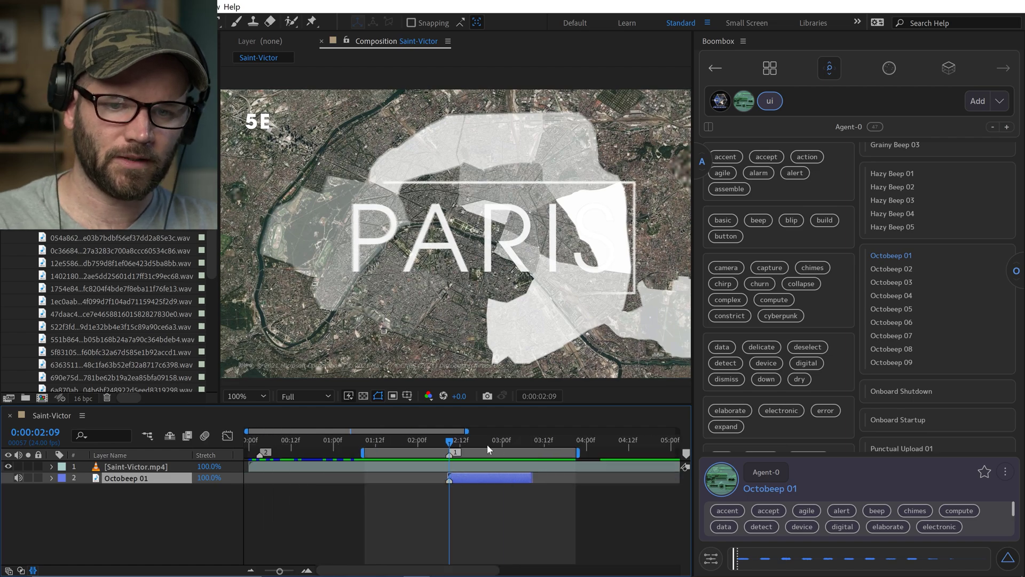
pyautogui.press('space')
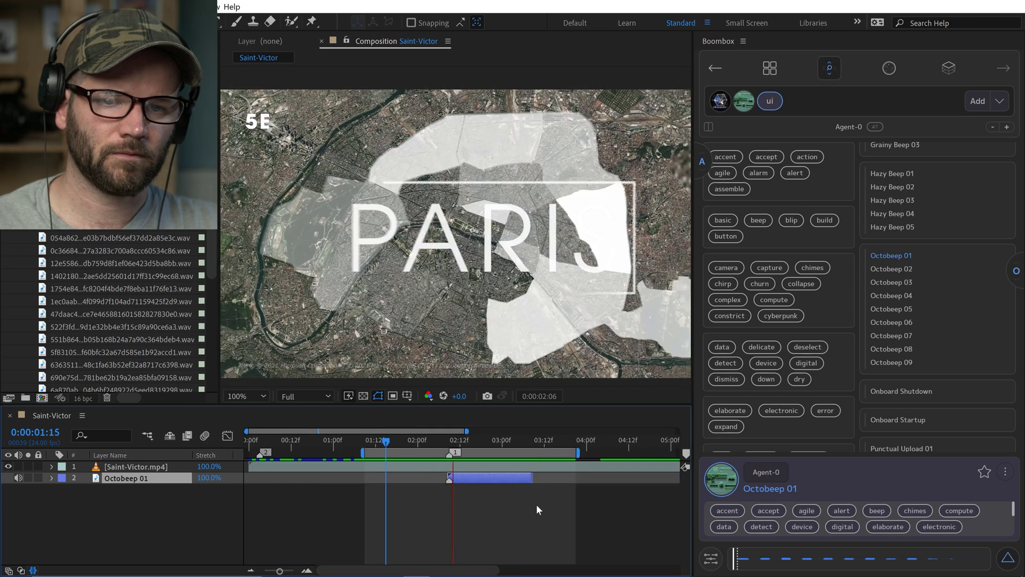
pyautogui.click(503, 442)
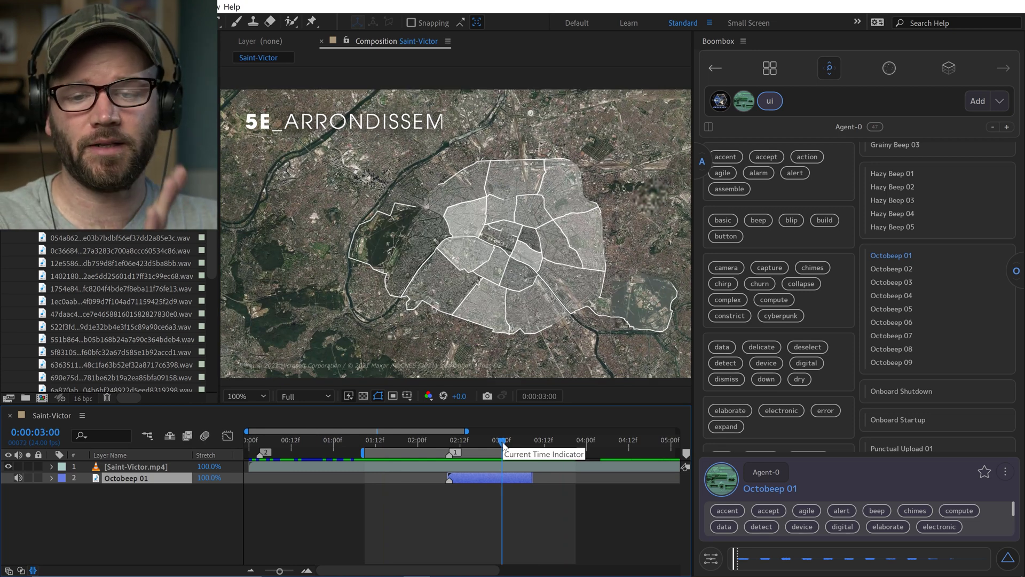
# - Delete the Octobeep 01 layer and re-add it at 0:00:02:09 on the marker
pyautogui.press('Delete')
pyautogui.moveTo(474, 442); pyautogui.dragTo(455, 441)
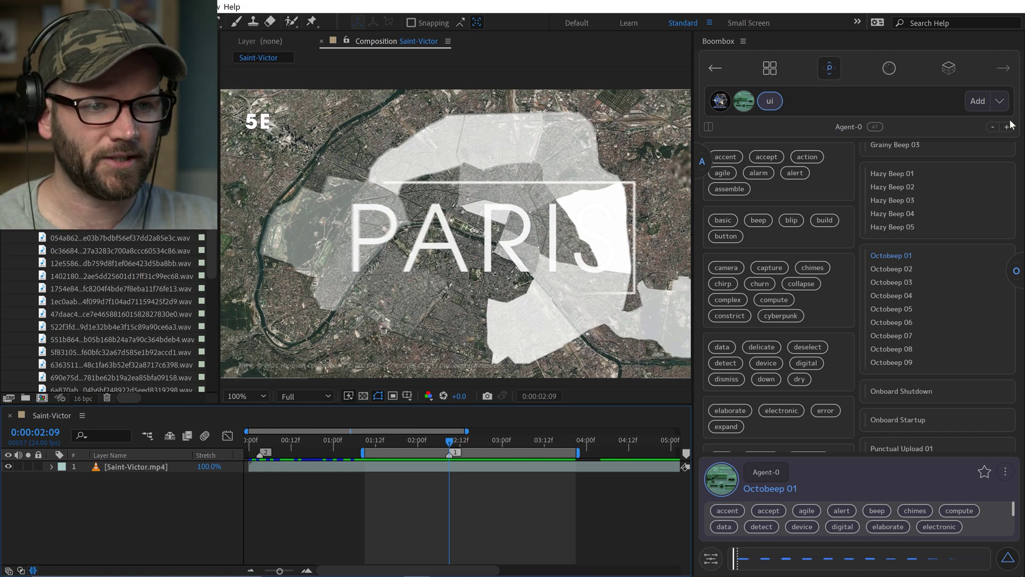
pyautogui.click(977, 102)
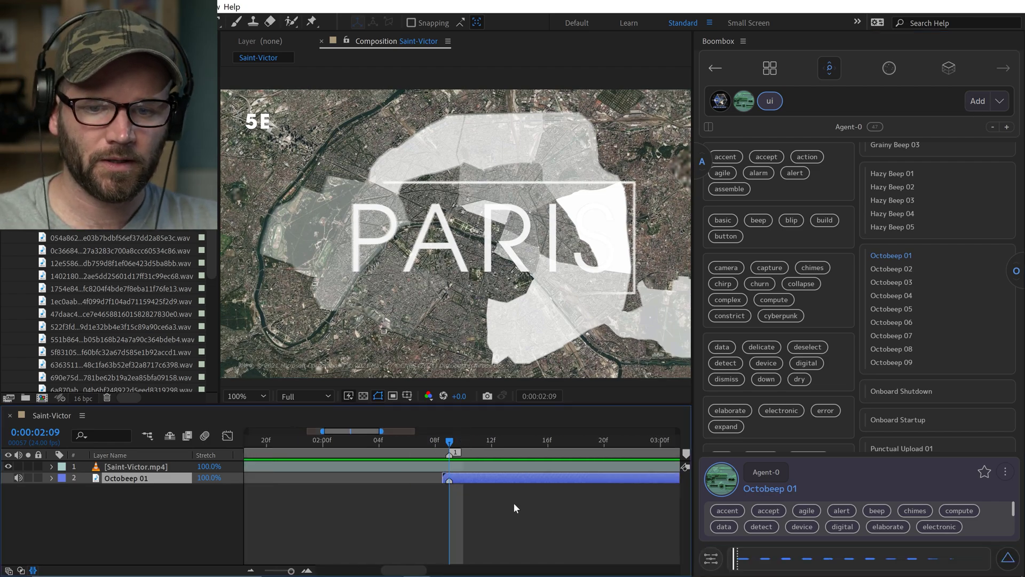
# - Swap layer 2's sound to Octobeep 02 and play it back from 0:00:02:10
pyautogui.press('space')
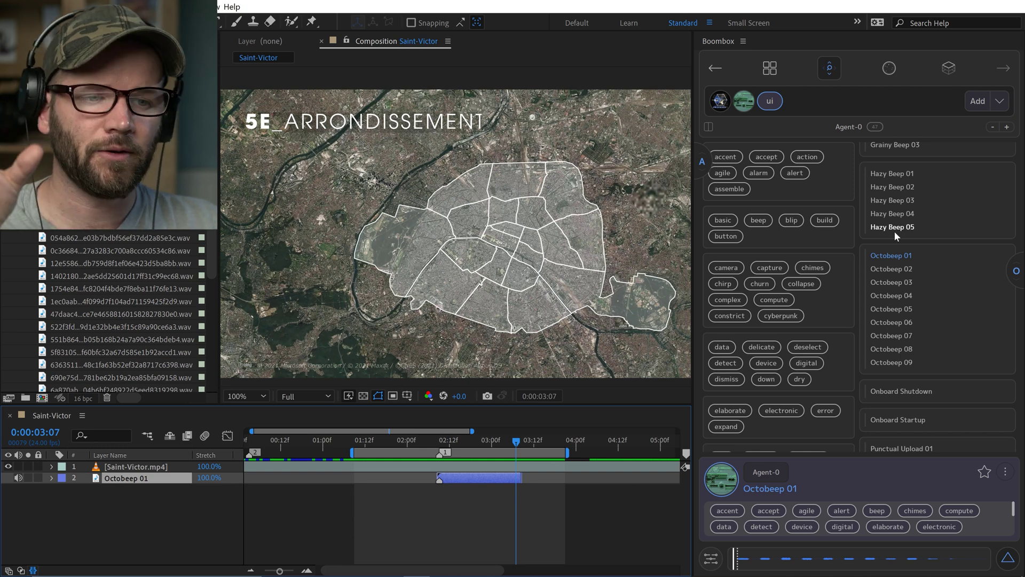
pyautogui.click(891, 272)
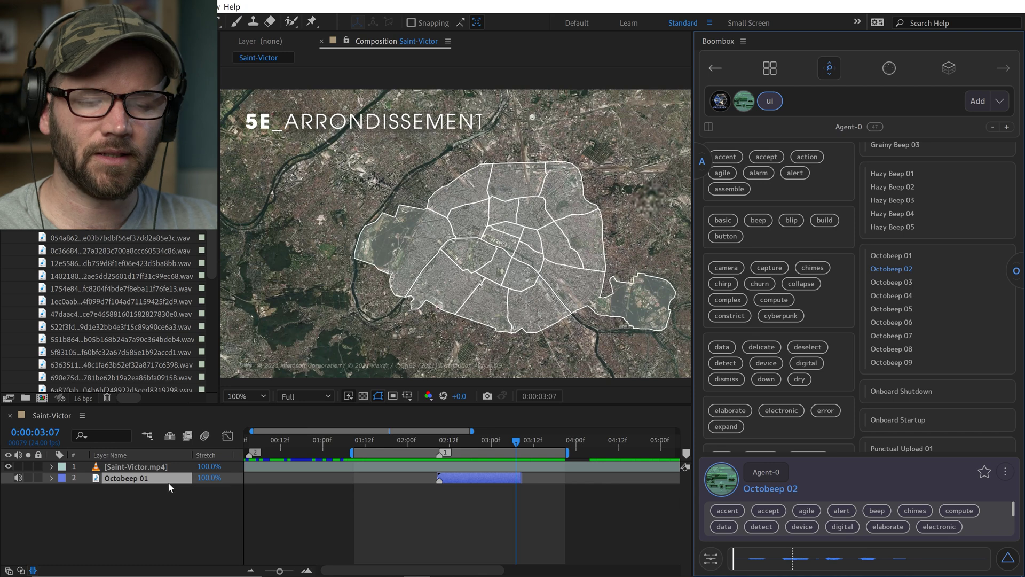
pyautogui.click(999, 101)
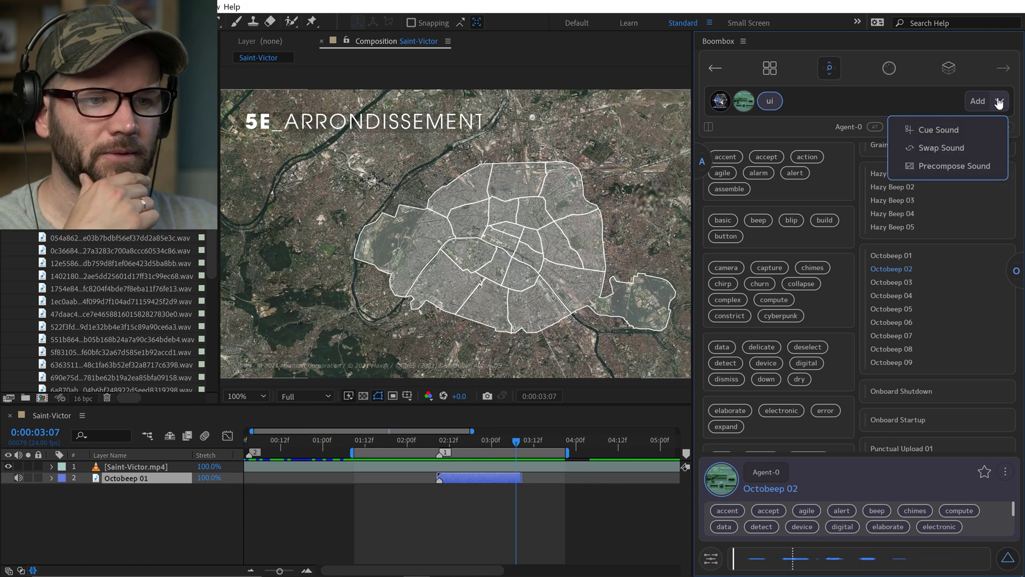
pyautogui.click(935, 149)
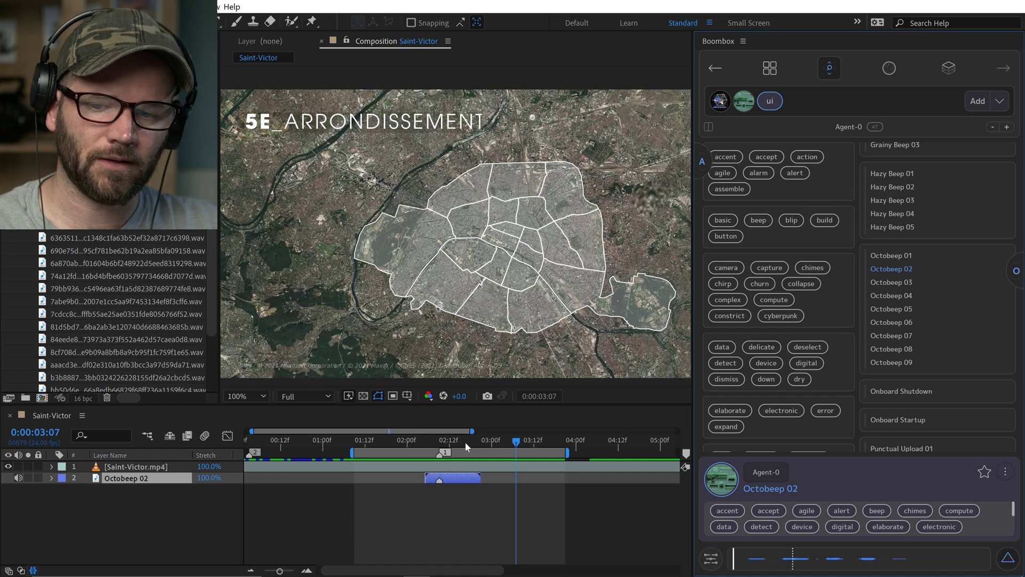
pyautogui.moveTo(465, 441); pyautogui.dragTo(367, 438)
pyautogui.press('space')
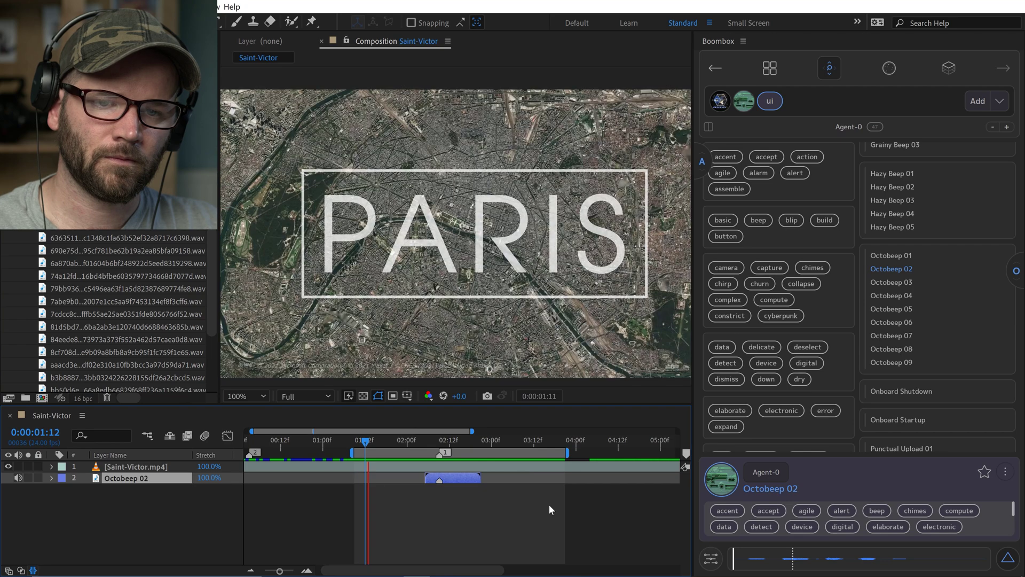
# - Swap layer 2's sound to Octobeep 03 and play it from 0:00:02:04
pyautogui.click(904, 284)
pyautogui.click(999, 101)
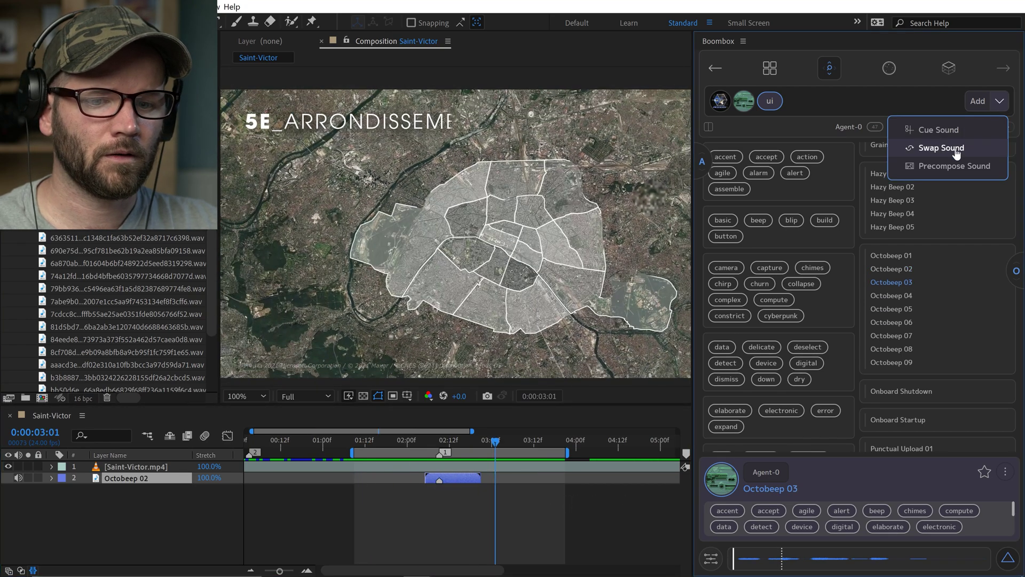
pyautogui.click(931, 145)
pyautogui.click(421, 440)
pyautogui.press('space')
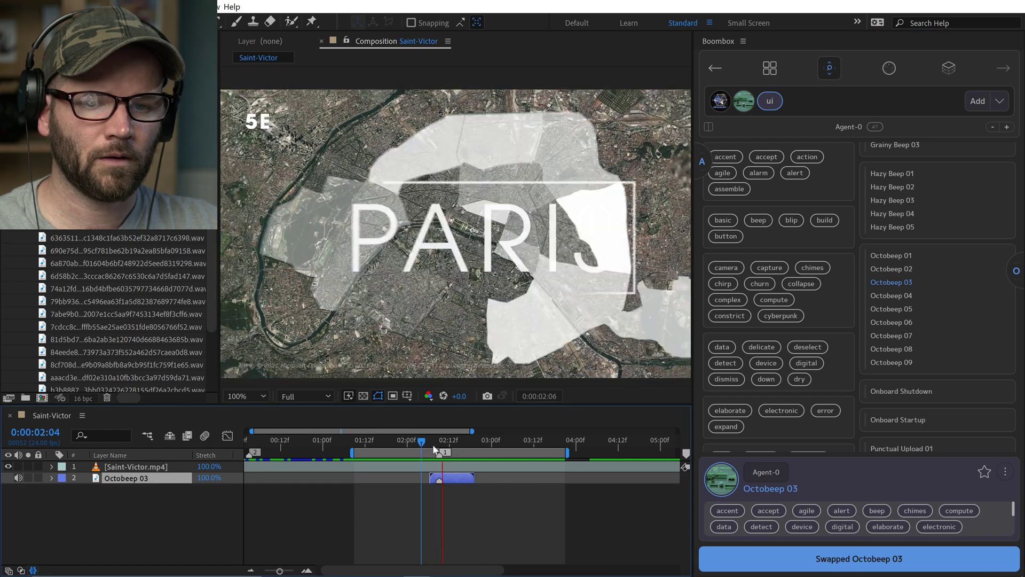
# - Swap layer 2's sound to Octobeep 04, then select Octobeep 01 for another swap
pyautogui.click(891, 295)
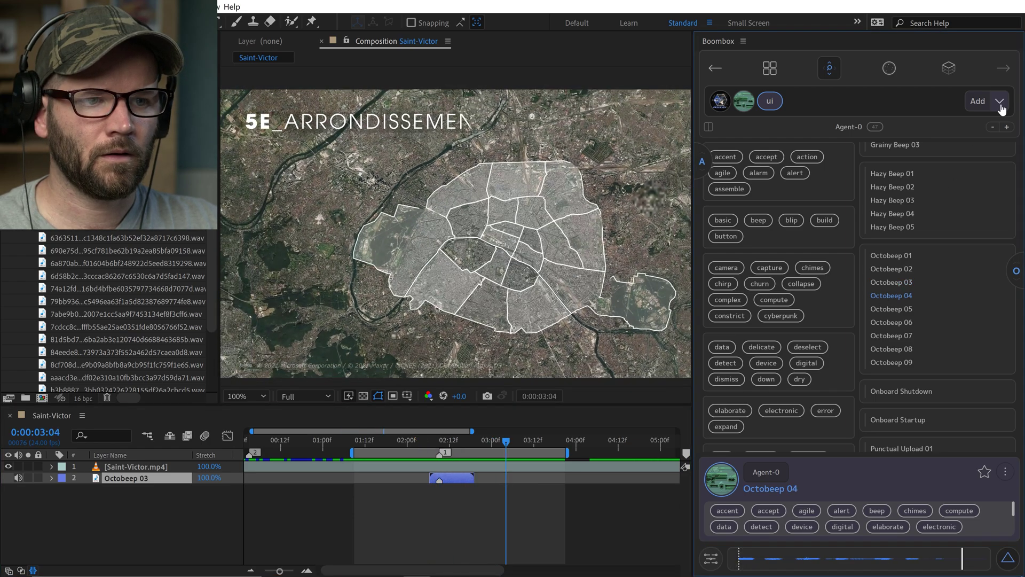
pyautogui.click(999, 102)
pyautogui.click(942, 146)
pyautogui.click(435, 442)
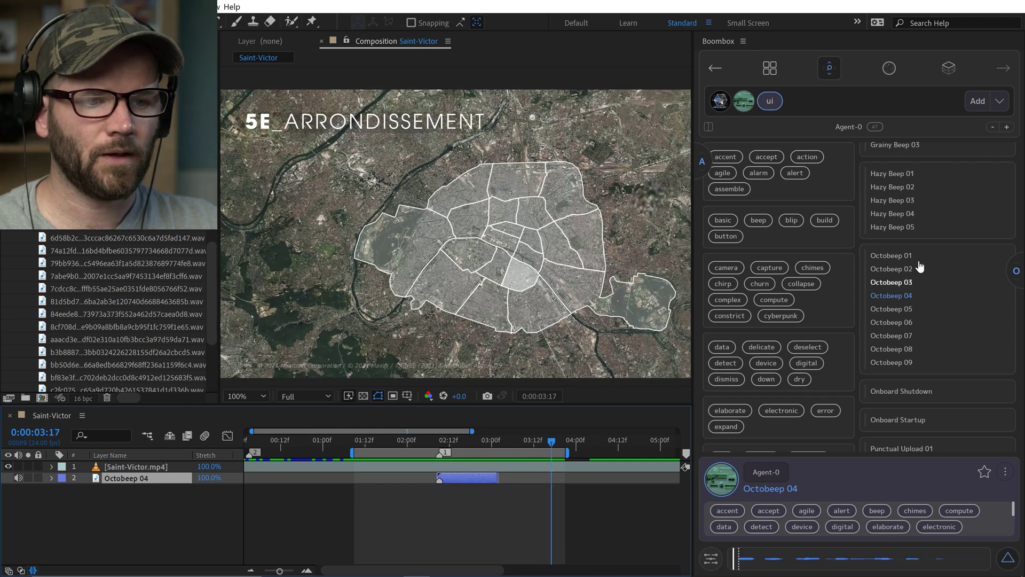
pyautogui.click(907, 256)
pyautogui.click(999, 102)
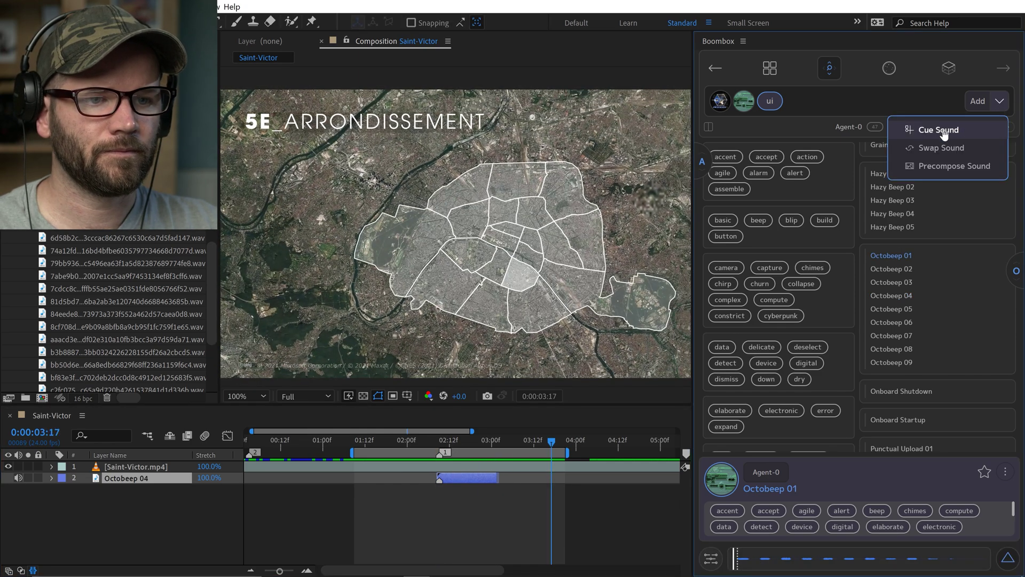
# - Swap layer 2's sound back to Octobeep 01
pyautogui.click(943, 147)
pyautogui.scroll(-3, 901, 289)
pyautogui.click(901, 287)
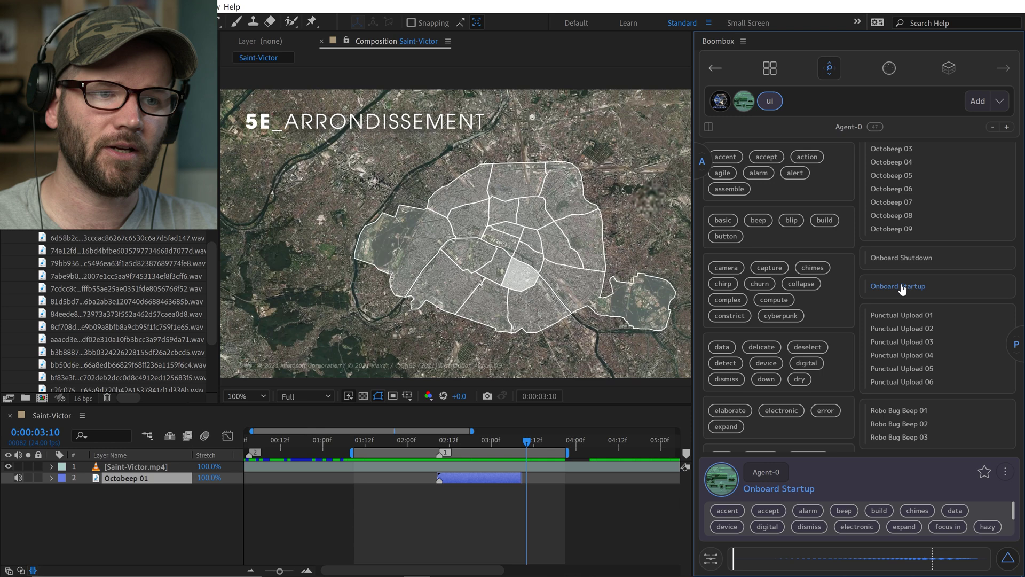
pyautogui.click(460, 479)
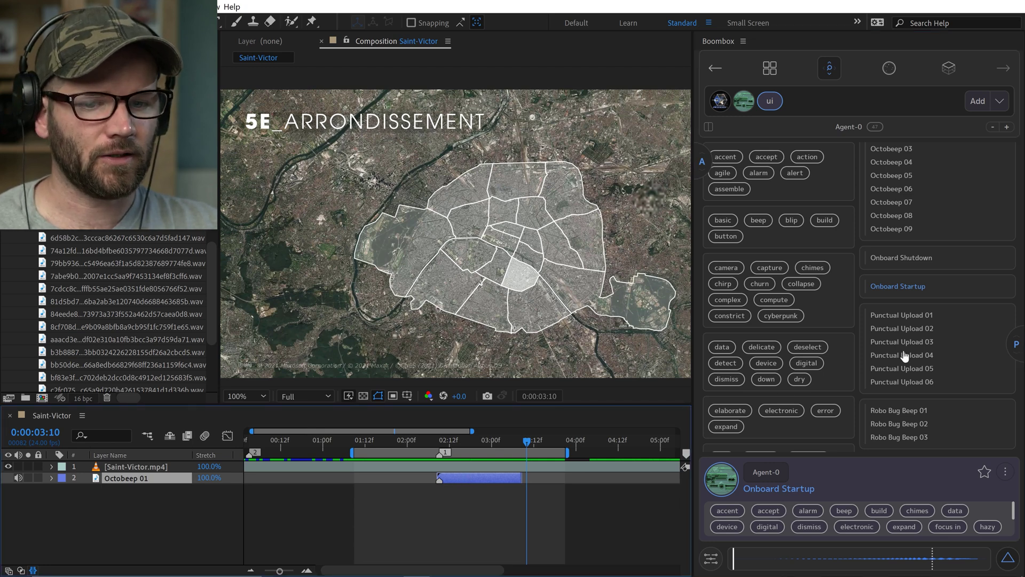
# - Cue Onboard Startup at the marker as new audio layer 3
pyautogui.click(902, 291)
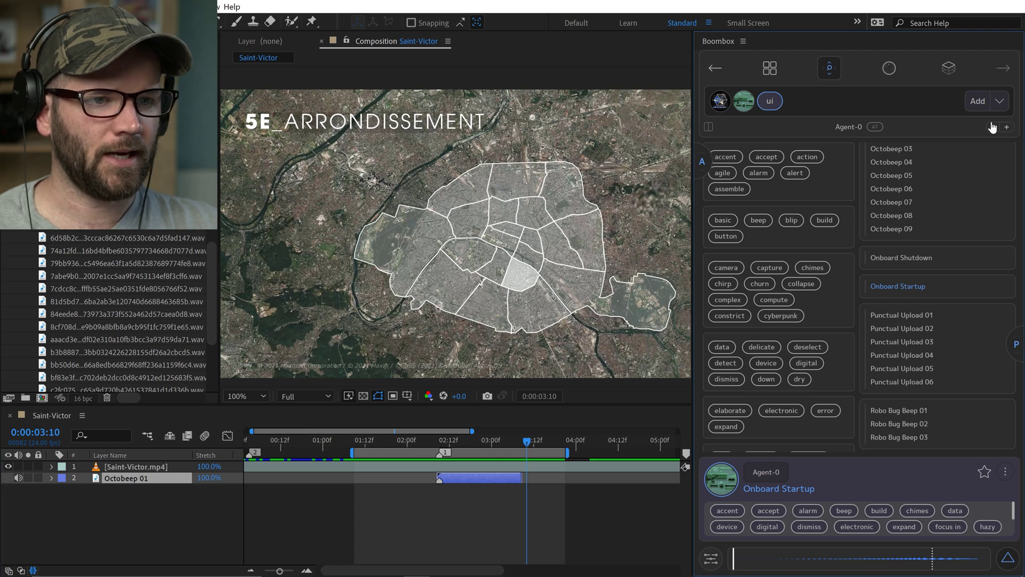
pyautogui.click(1000, 101)
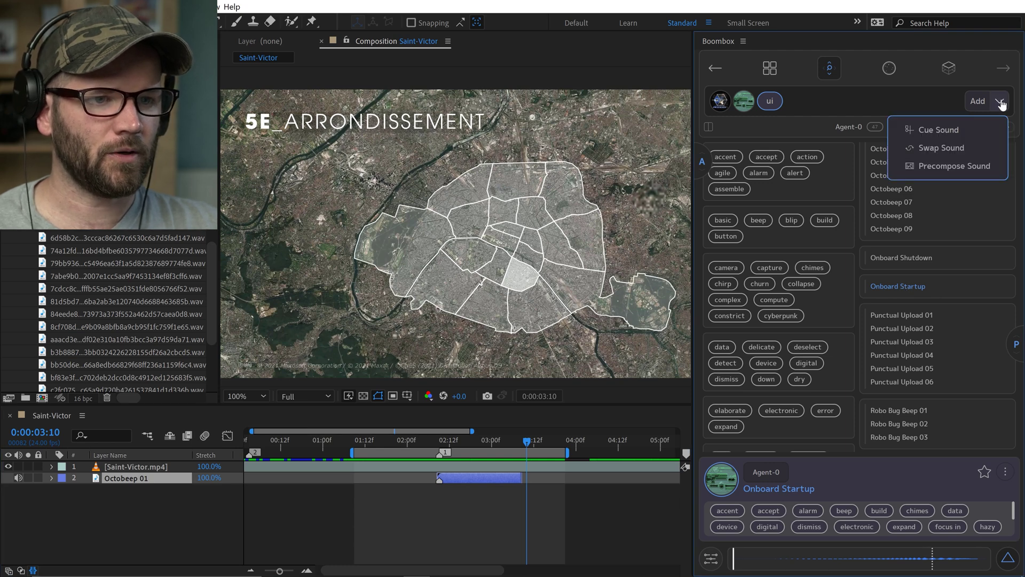
pyautogui.click(952, 133)
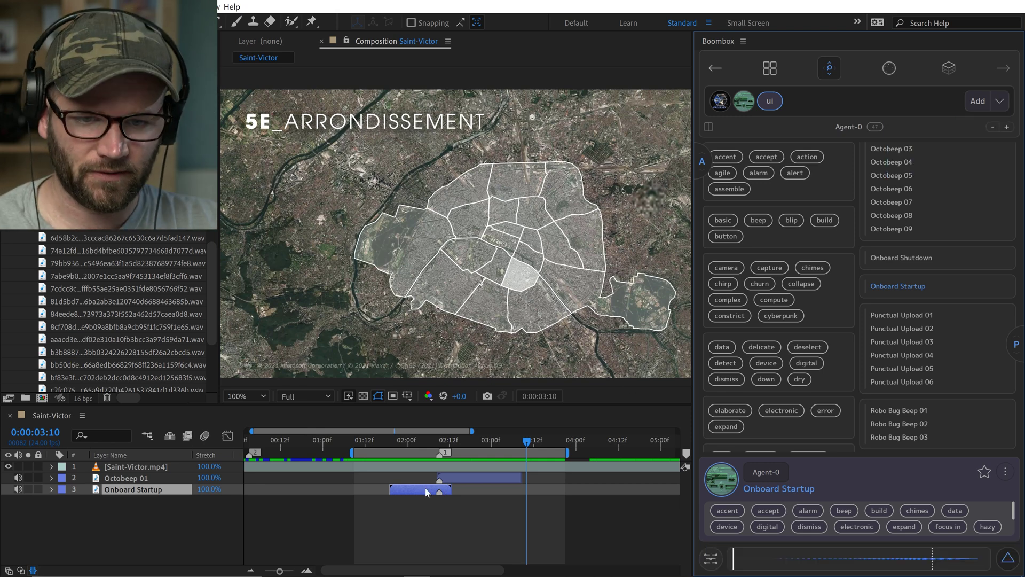
# - Cue Punctual Upload 02 at the PARIS title marker as layer 4 and preview it
pyautogui.moveTo(469, 437); pyautogui.dragTo(378, 443)
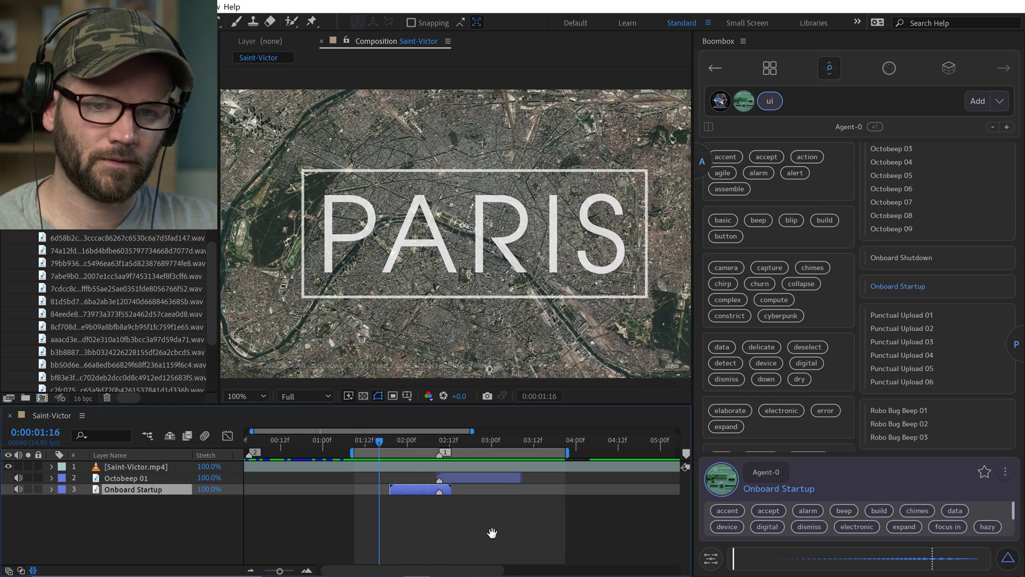
pyautogui.press('space')
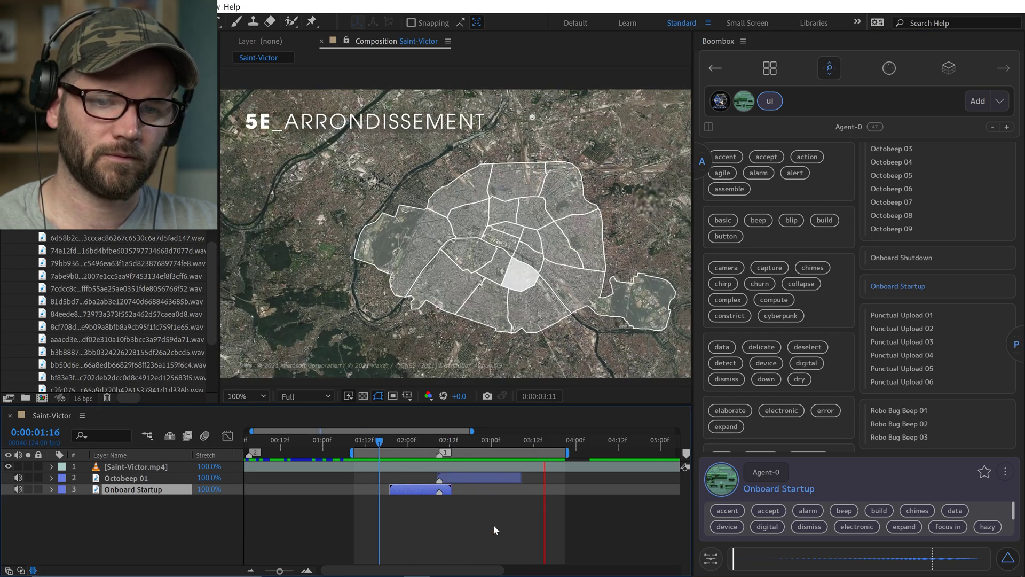
pyautogui.click(915, 329)
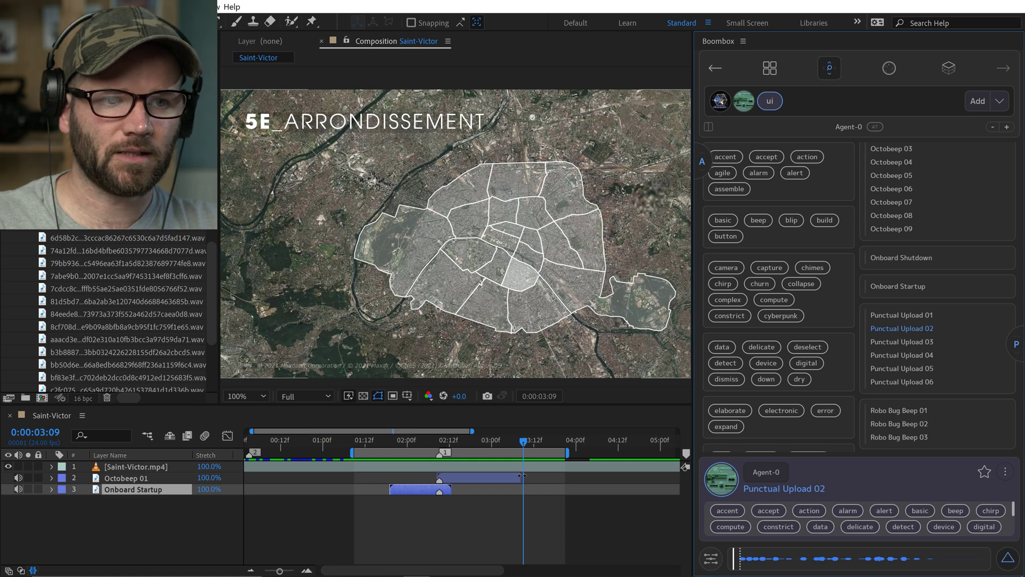
pyautogui.click(1000, 103)
pyautogui.click(941, 132)
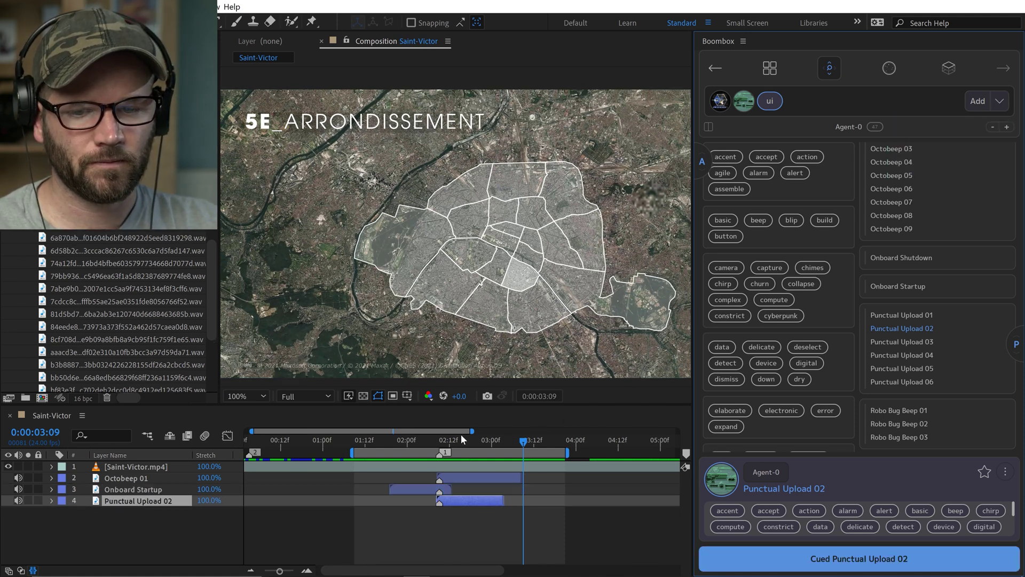
pyautogui.click(417, 435)
pyautogui.press('space')
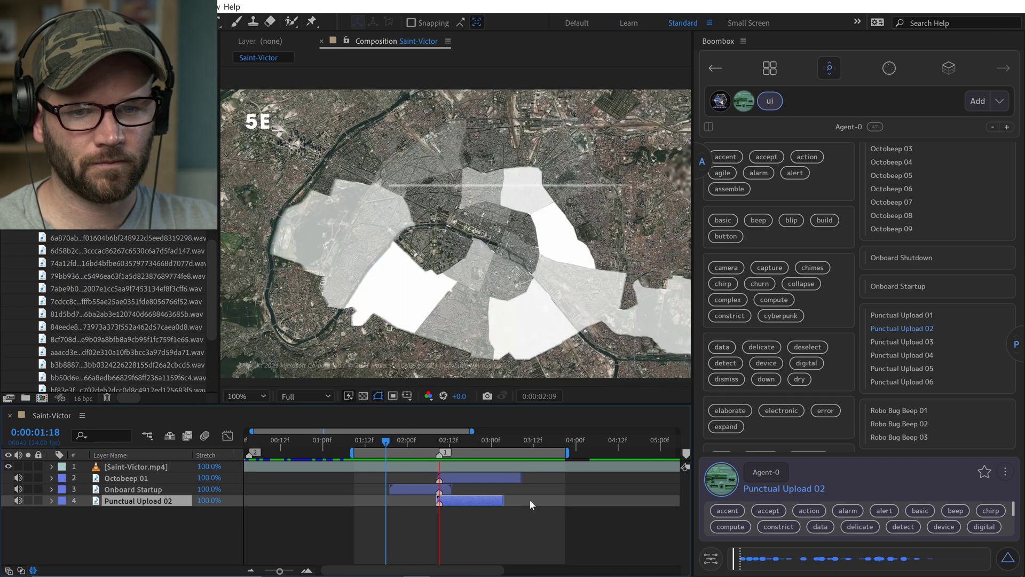
# - Cue Sentry Beep 02 at the marker as layer 5 and preview it
pyautogui.scroll(-3, 908, 321)
pyautogui.click(897, 346)
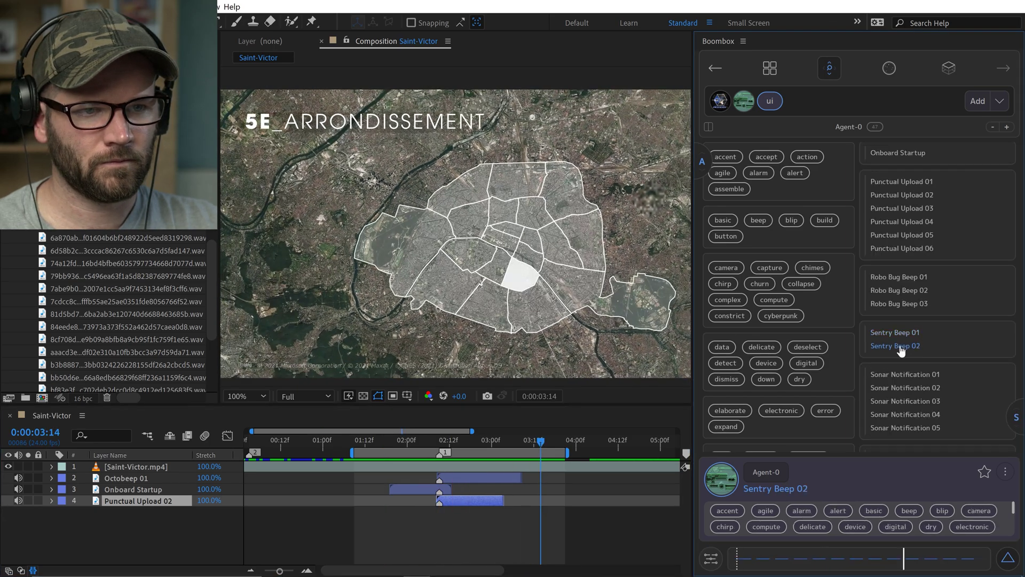
pyautogui.click(999, 101)
pyautogui.click(936, 131)
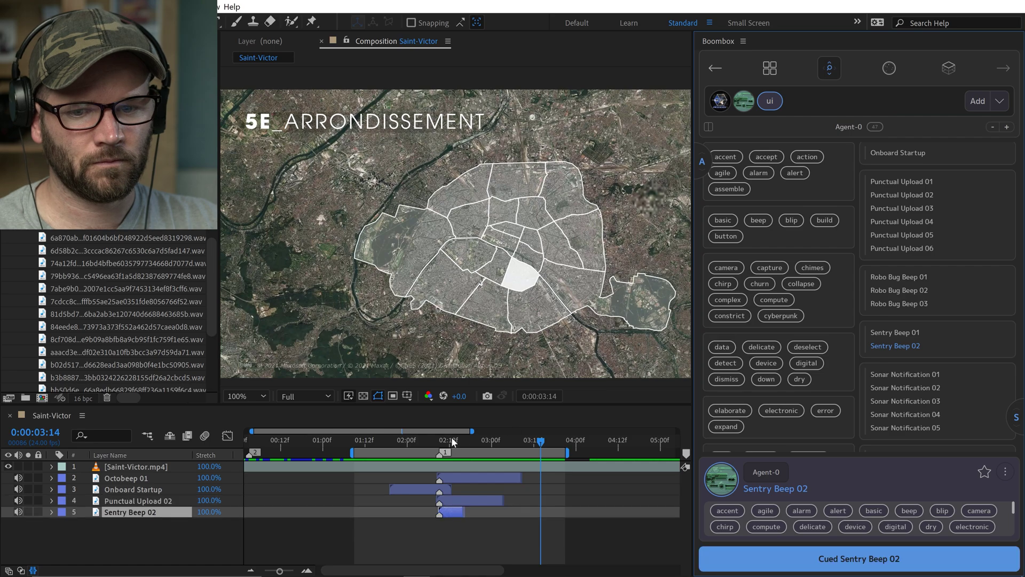
pyautogui.click(381, 440)
pyautogui.press('space')
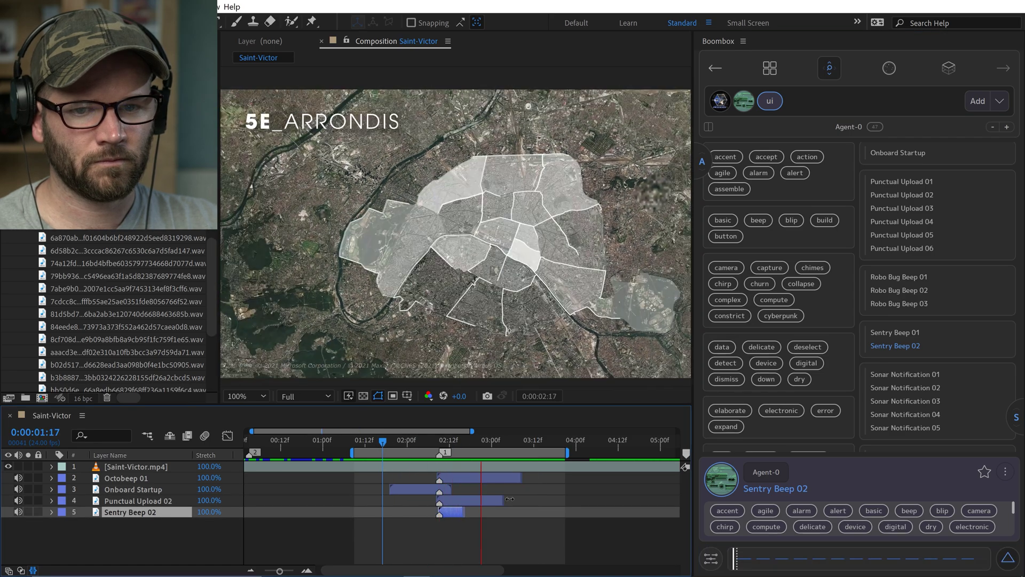
# - Clear the ui tag filter and audition Spy Cartridge Adjust, Click, Lock 01 and Lock 02
pyautogui.click(907, 414)
pyautogui.scroll(3, 933, 334)
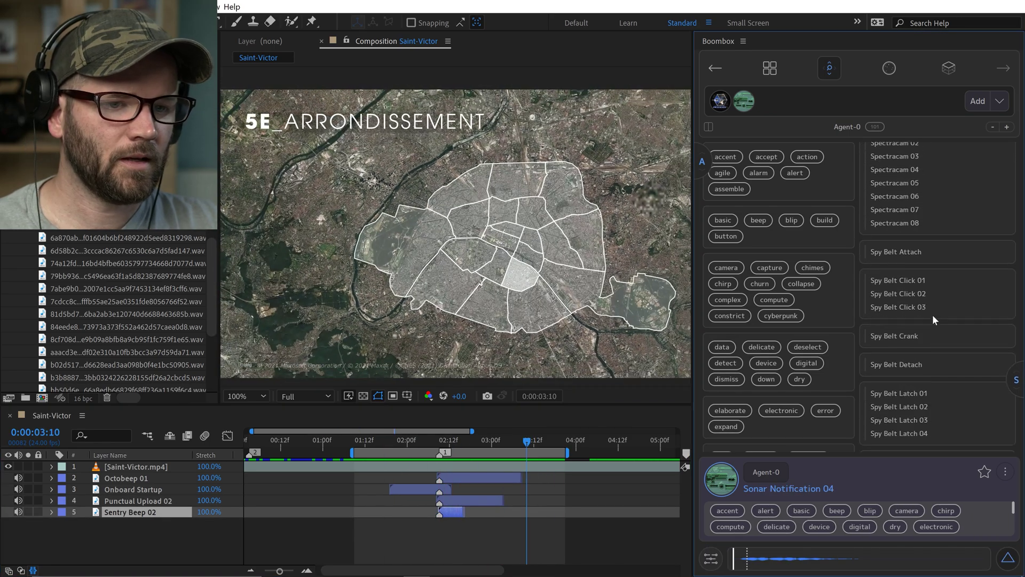
pyautogui.scroll(-3, 940, 319)
pyautogui.click(913, 336)
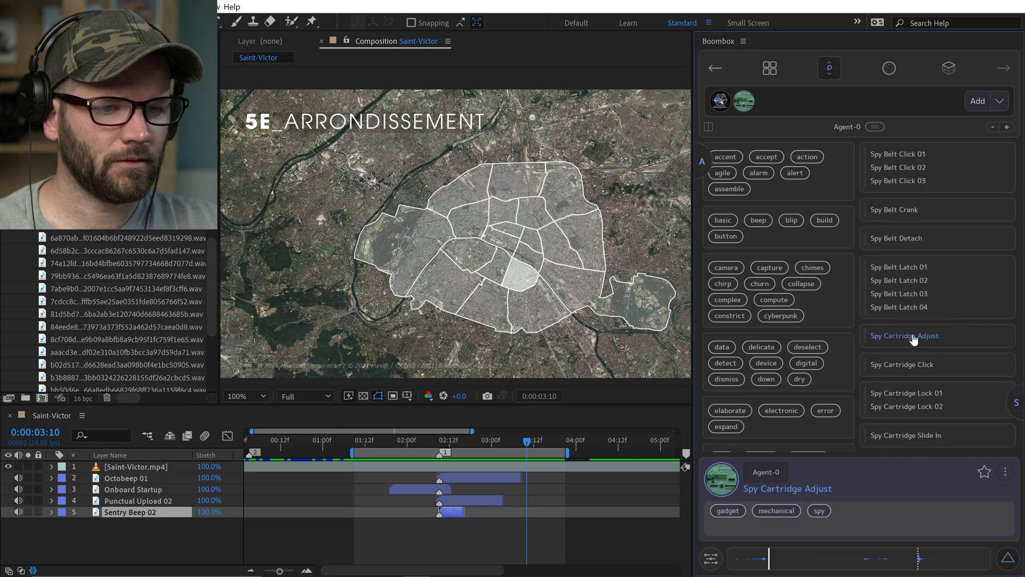
pyautogui.click(910, 364)
pyautogui.scroll(-3, 908, 363)
pyautogui.click(909, 262)
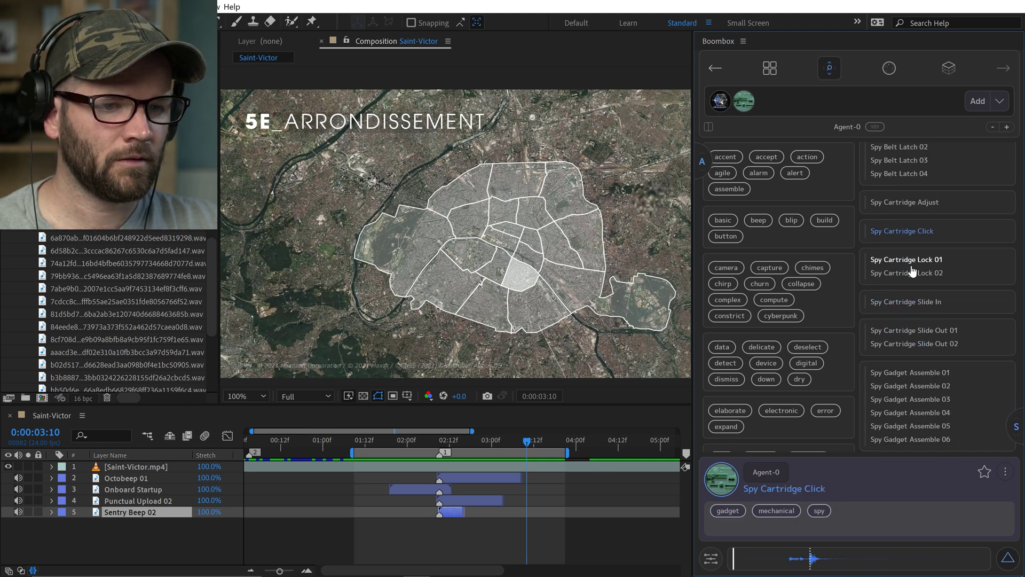
pyautogui.click(913, 273)
# - Cue Spy Cartridge Lock 01 as layer 6, preview it, then browse all packs instead of Agent-0
pyautogui.click(916, 233)
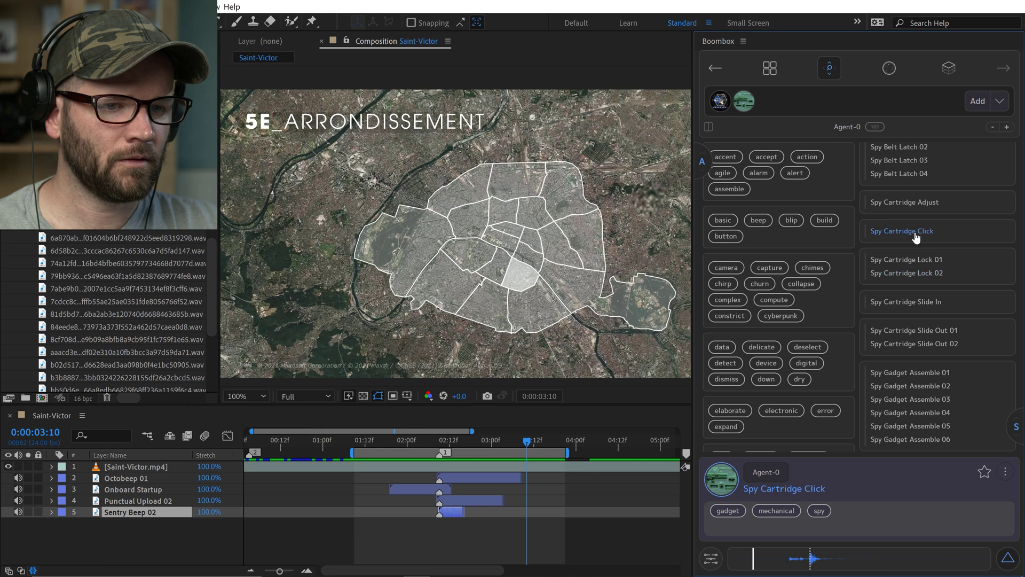
pyautogui.click(919, 261)
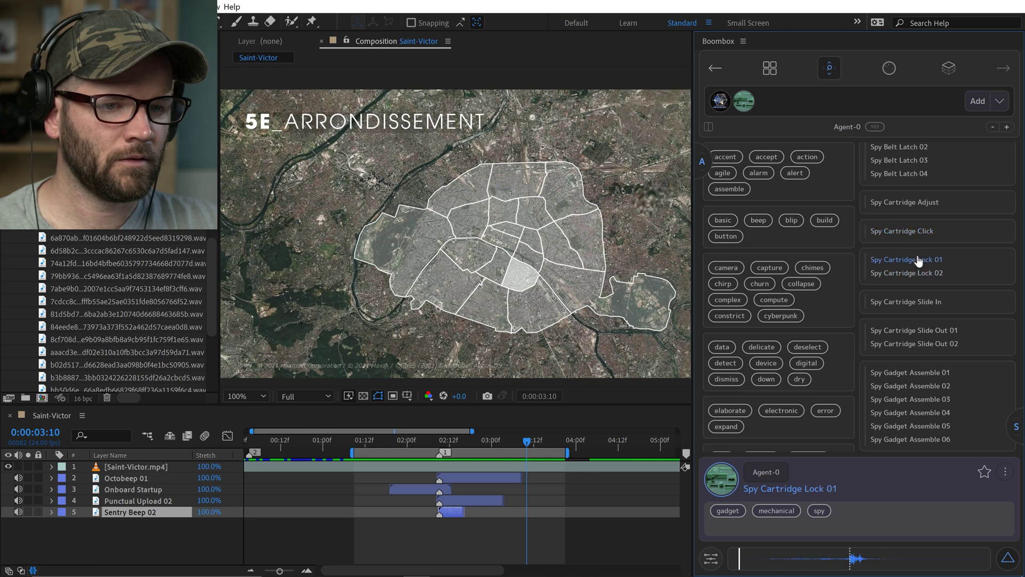
pyautogui.click(999, 101)
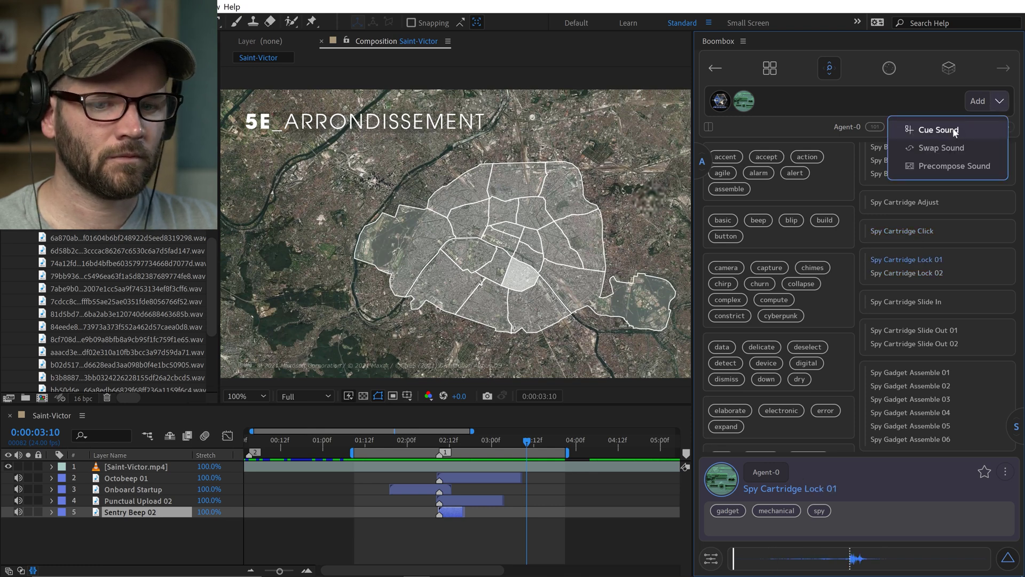
pyautogui.click(939, 132)
pyautogui.click(390, 448)
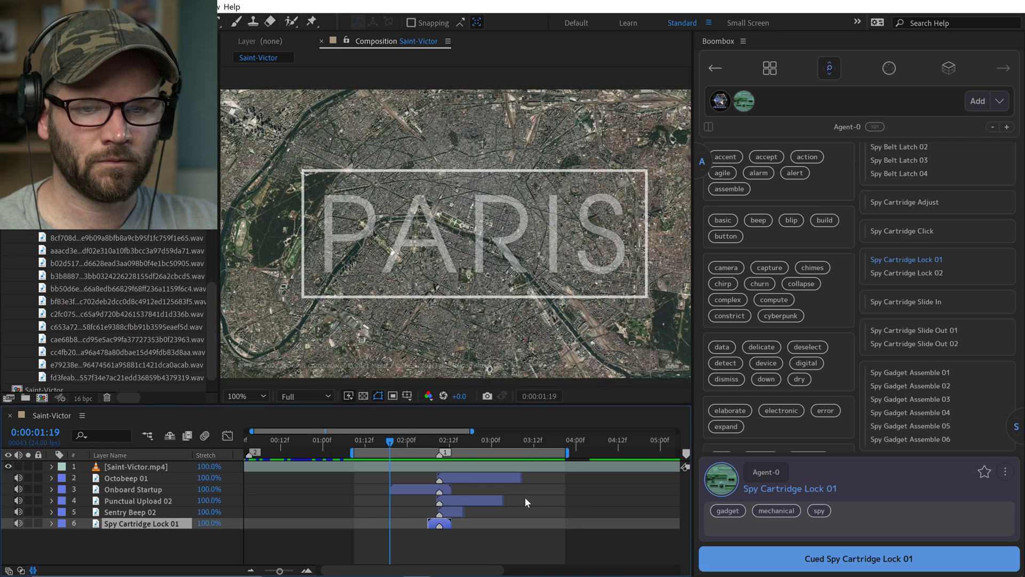
pyautogui.press('space')
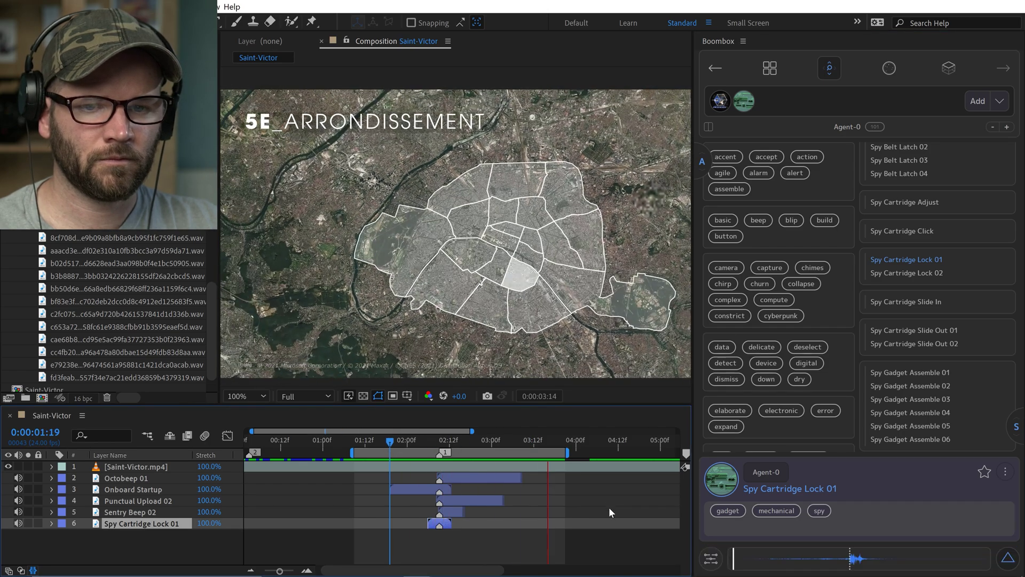
pyautogui.click(746, 104)
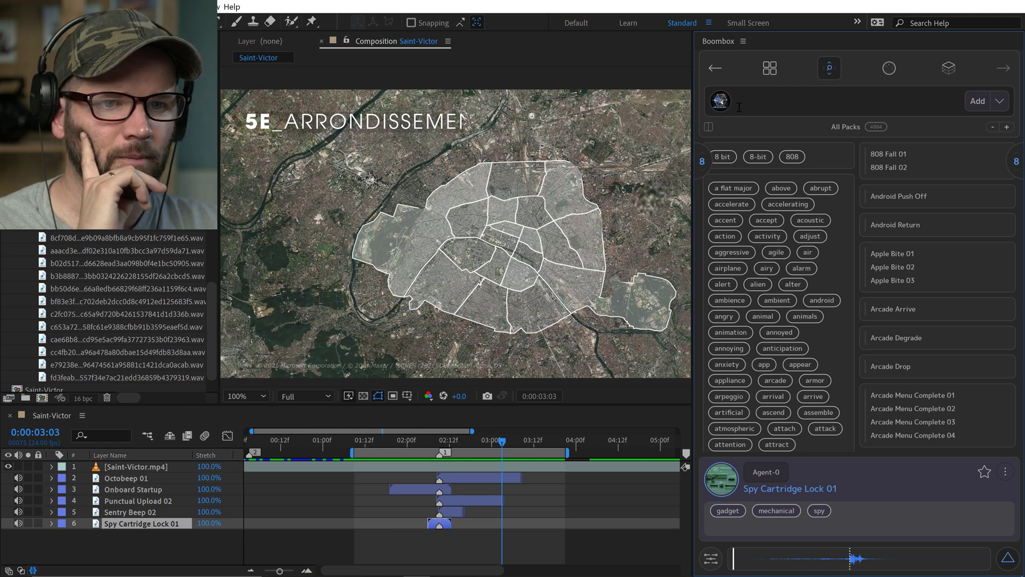
# - Limit the Boombox browser to the Strange Future sound pack
pyautogui.click(721, 102)
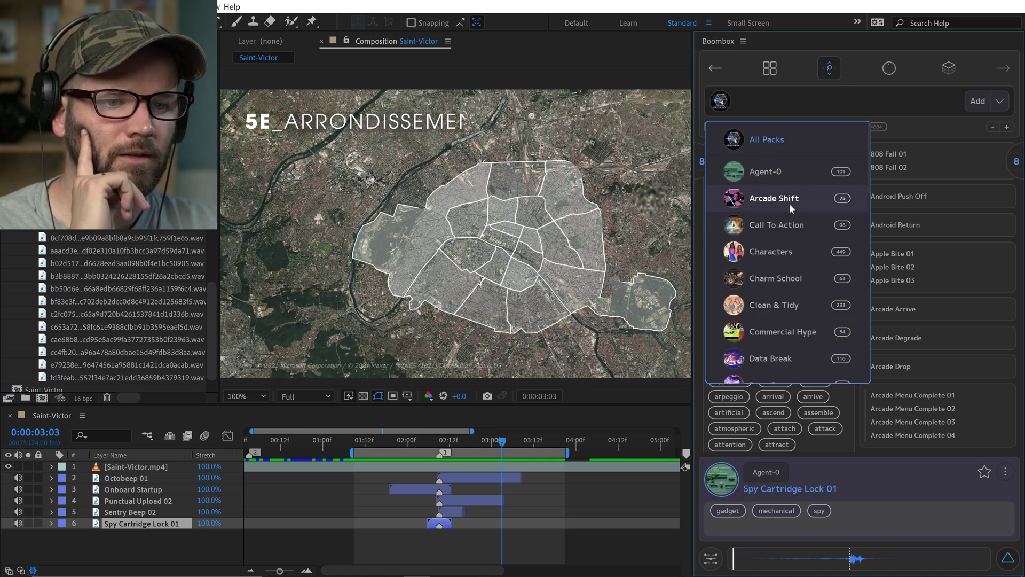
pyautogui.scroll(-5, 781, 230)
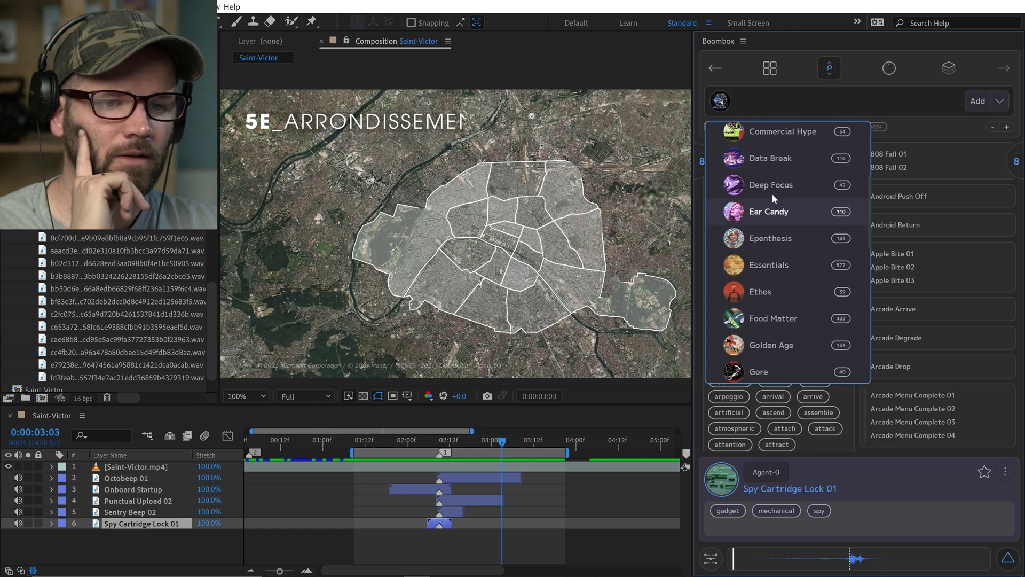
pyautogui.scroll(-3, 771, 197)
pyautogui.scroll(-10, 771, 202)
pyautogui.click(758, 312)
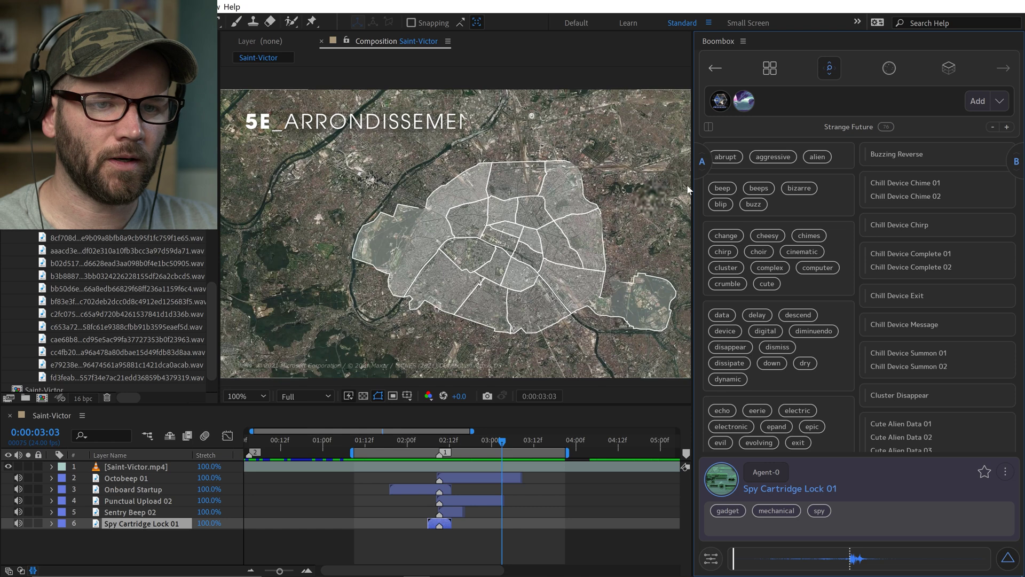
pyautogui.moveTo(700, 165); pyautogui.dragTo(706, 460)
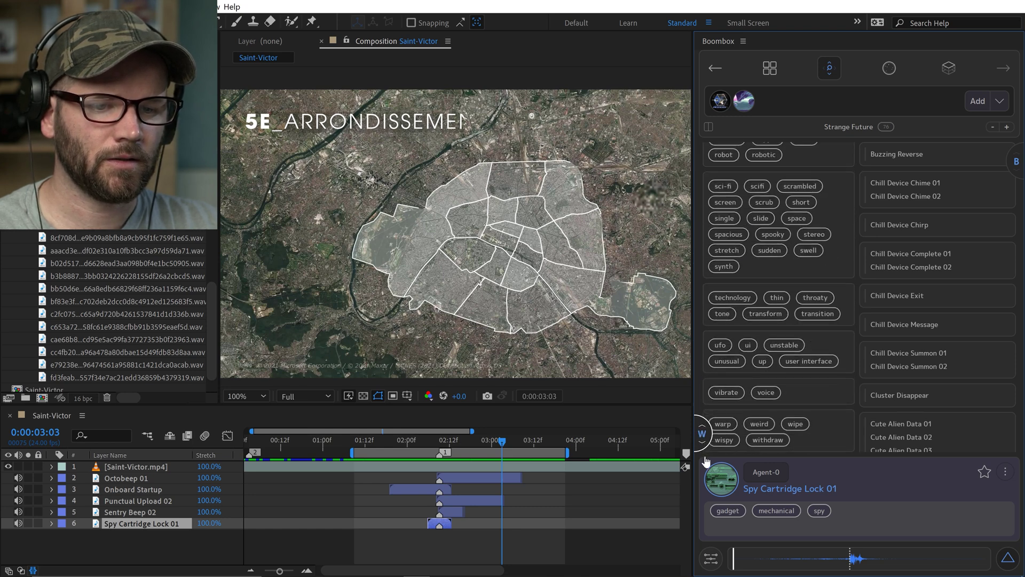
# - Filter by the ui tag and audition Chill Device Chime 01, Chirp, Complete 01 and Message
pyautogui.click(748, 346)
pyautogui.click(805, 361)
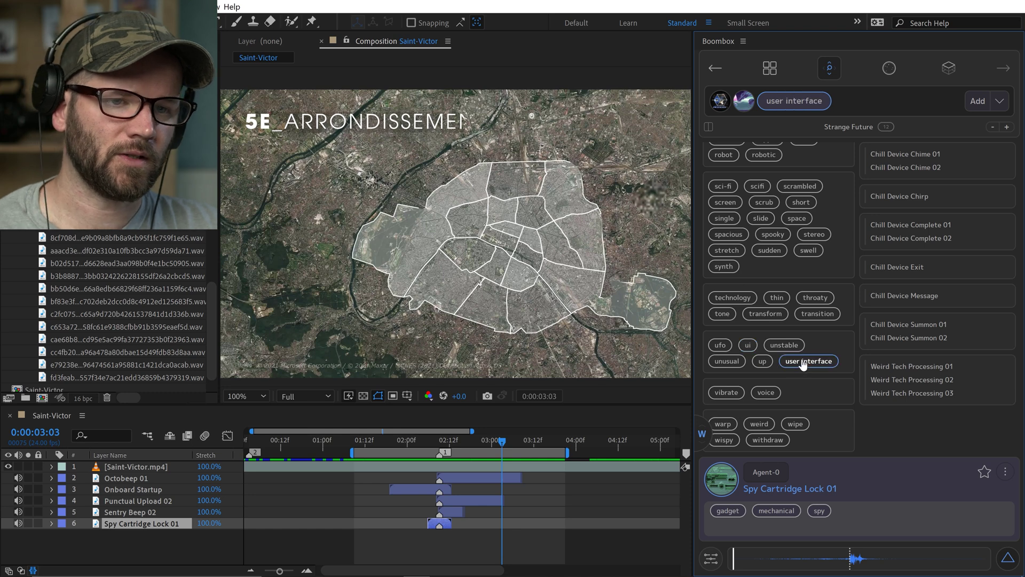
pyautogui.click(747, 346)
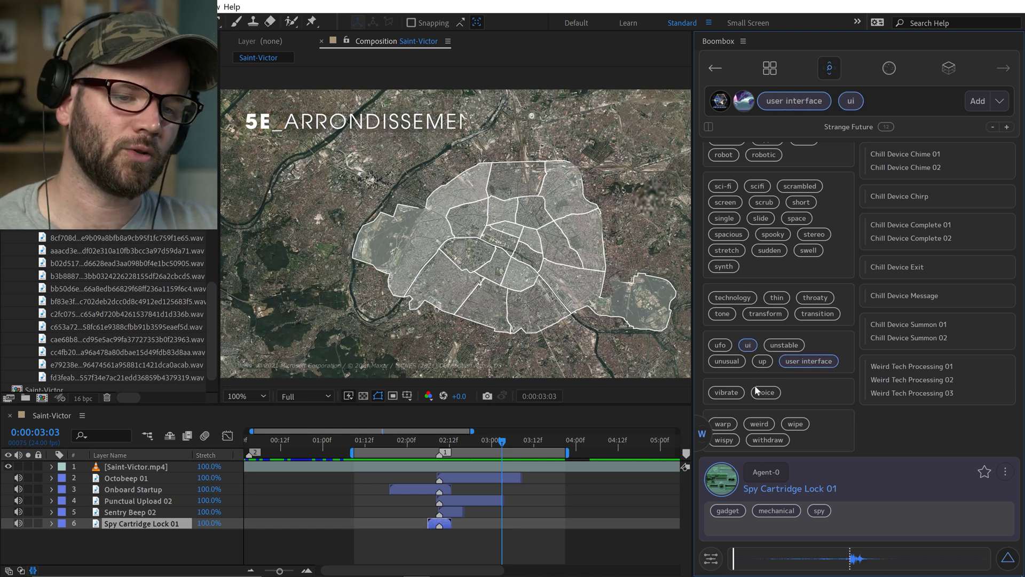
pyautogui.click(906, 155)
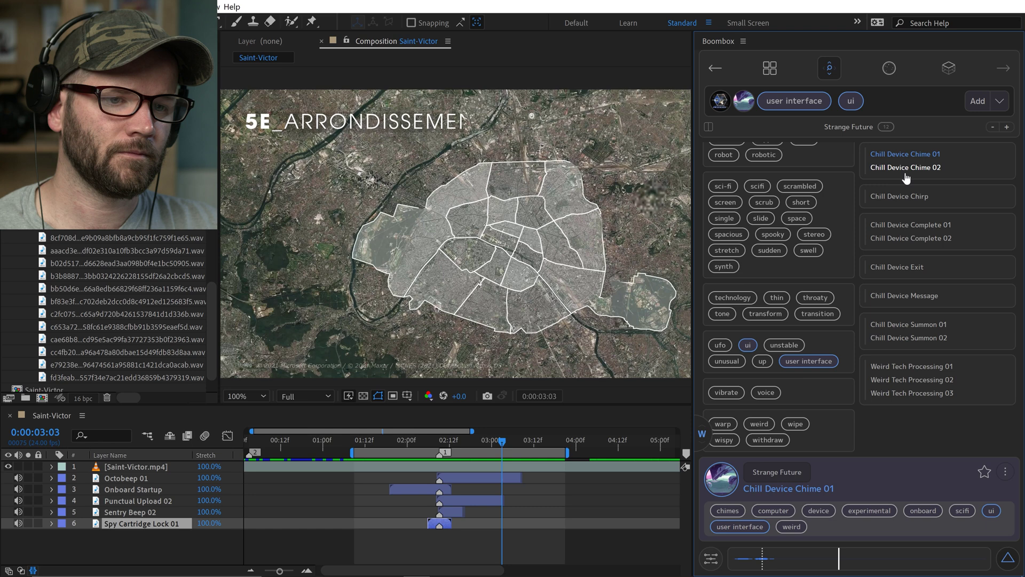
pyautogui.click(901, 198)
pyautogui.click(903, 225)
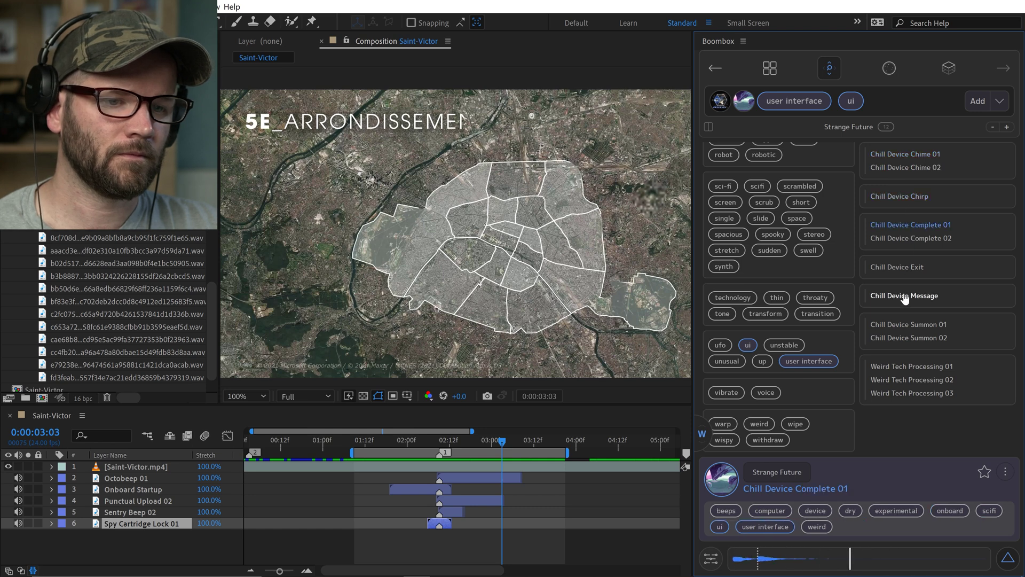
pyautogui.click(904, 296)
# - Cue Chill Device Chirp as layer 7, preview from 1:16, and mute the Octobeep 01 layer
pyautogui.click(901, 196)
pyautogui.click(999, 101)
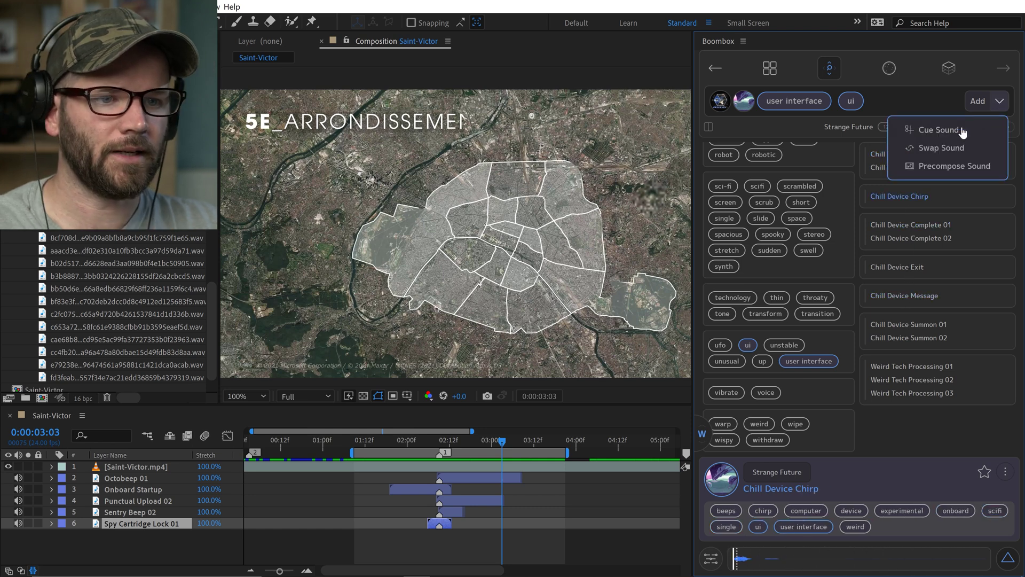
pyautogui.click(939, 130)
pyautogui.click(380, 441)
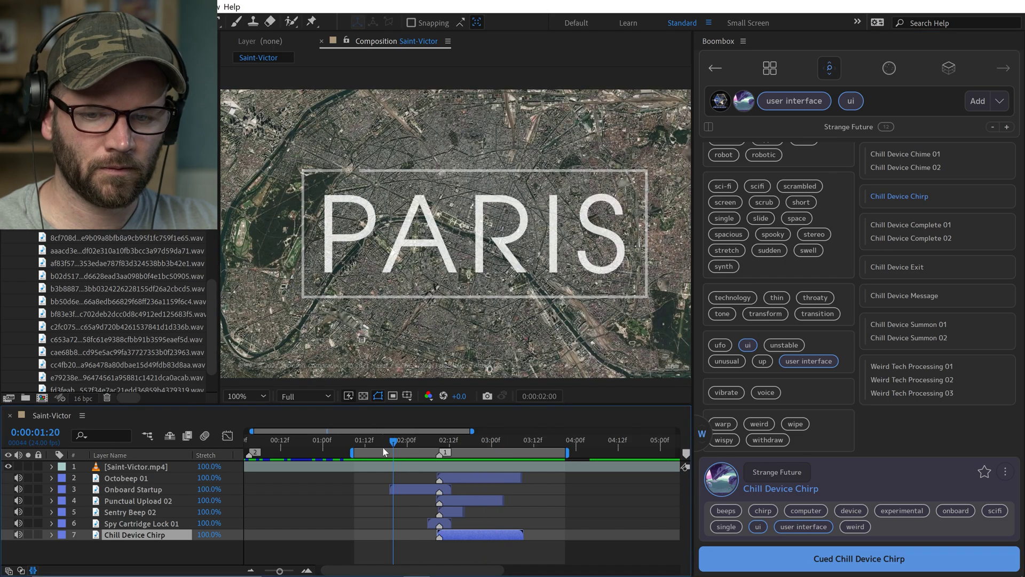
pyautogui.press('space')
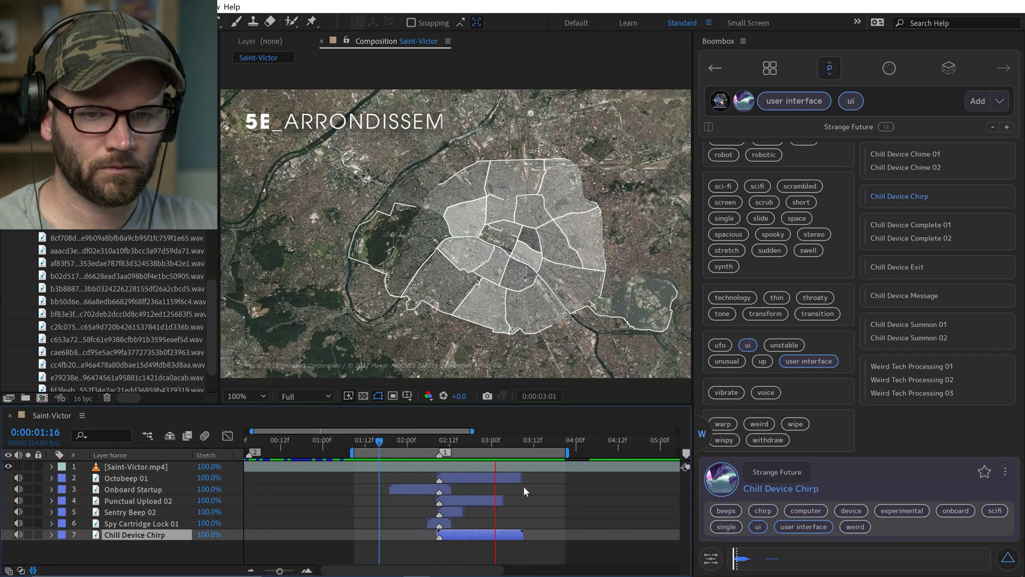
pyautogui.click(20, 478)
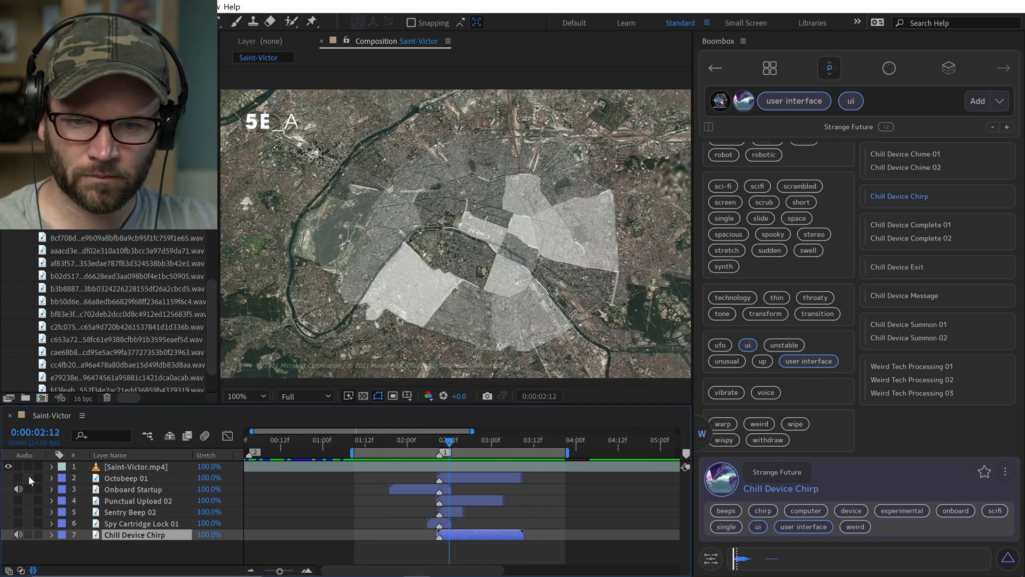
pyautogui.press('space')
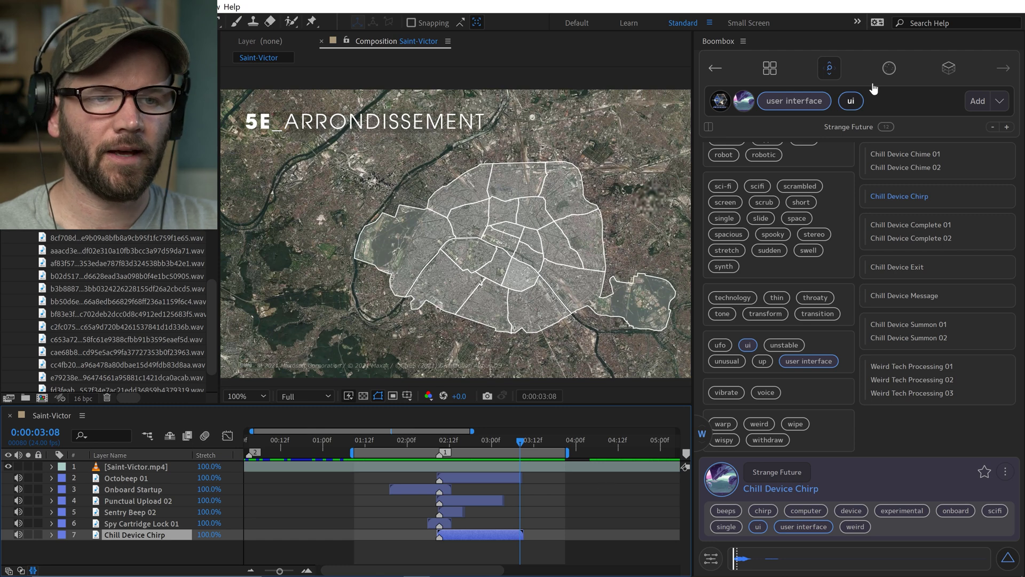
# - Open Constellation and step through Octobeep 01 to Chill Device Chirp, showing 0 dB volume
pyautogui.click(893, 69)
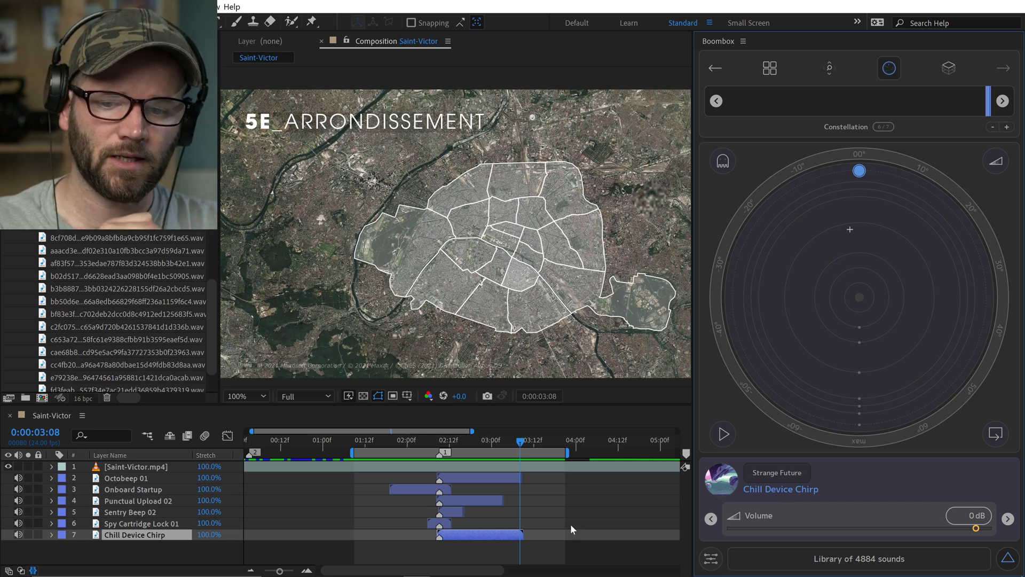
pyautogui.click(128, 538)
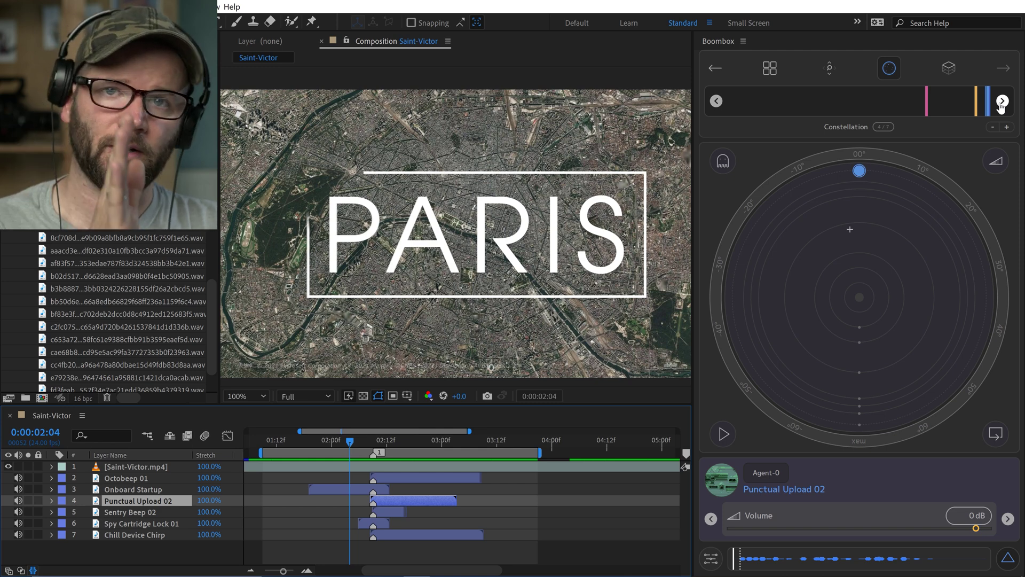
pyautogui.click(1002, 102)
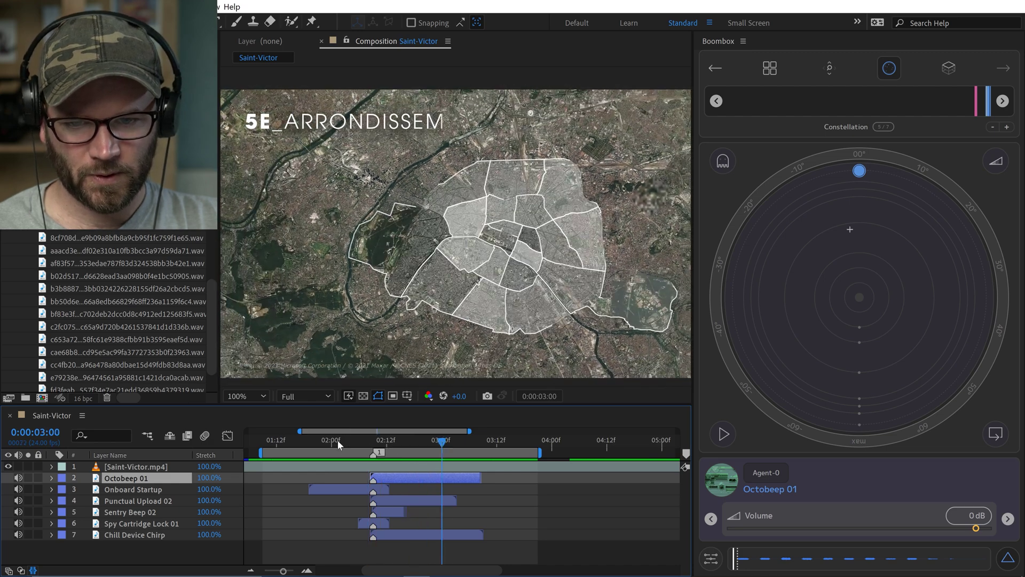
pyautogui.moveTo(337, 440); pyautogui.dragTo(294, 444)
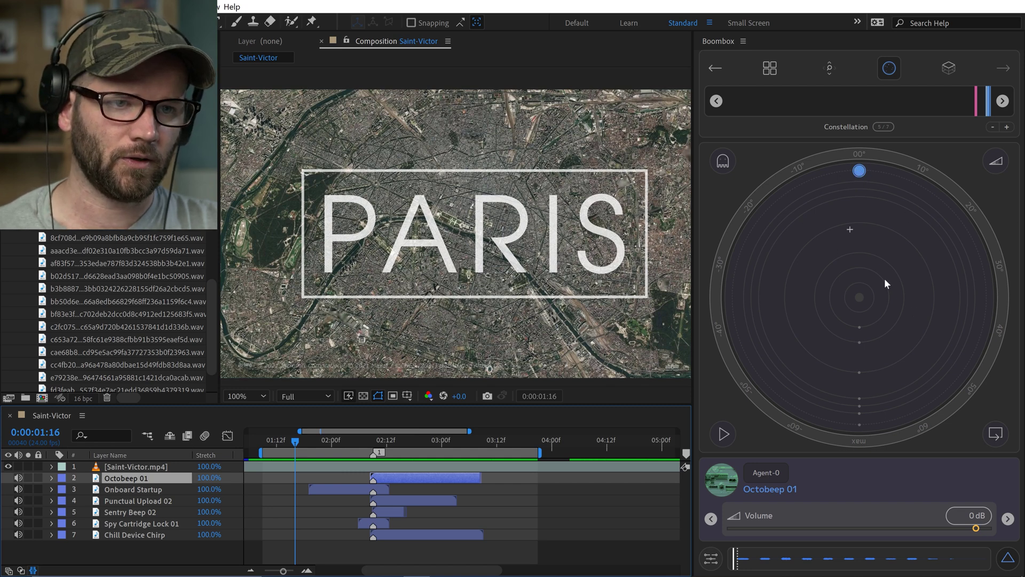
pyautogui.click(1003, 102)
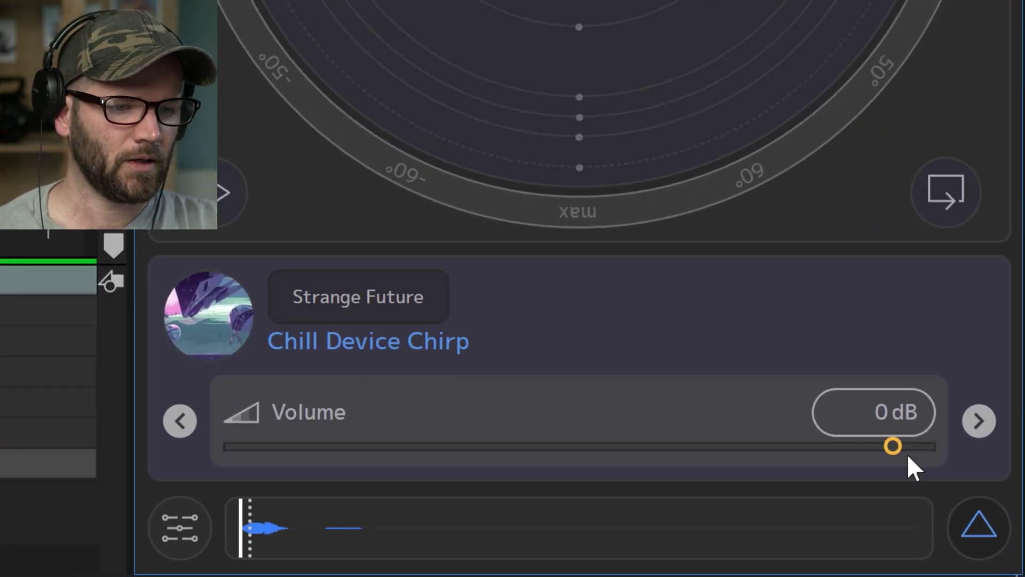
# - Pan Chill Device Chirp left to about -63° and set its volume to -2.8 dB
pyautogui.click(979, 421)
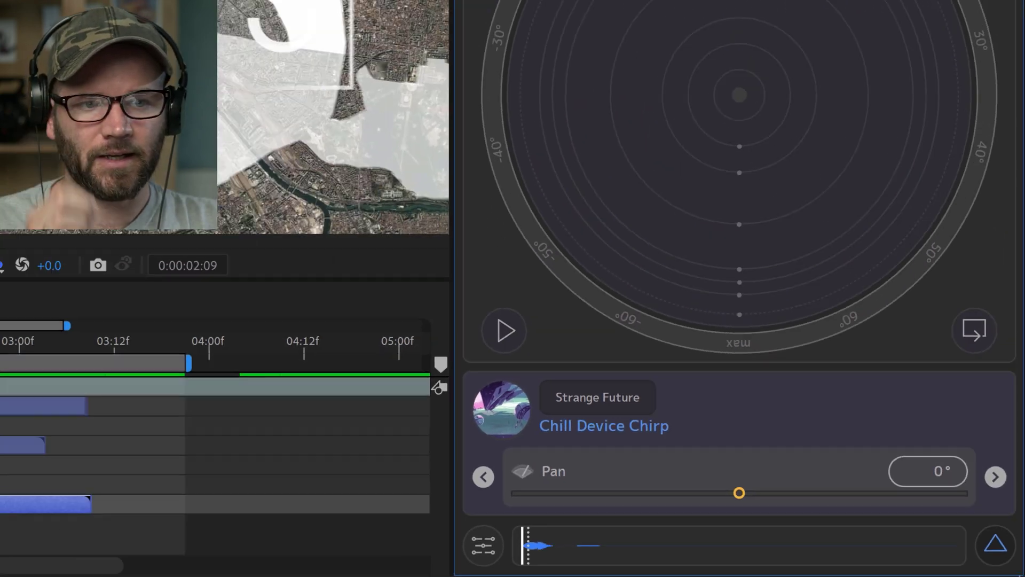
pyautogui.click(815, 67)
pyautogui.moveTo(814, 71); pyautogui.dragTo(861, 396)
pyautogui.click(1003, 503)
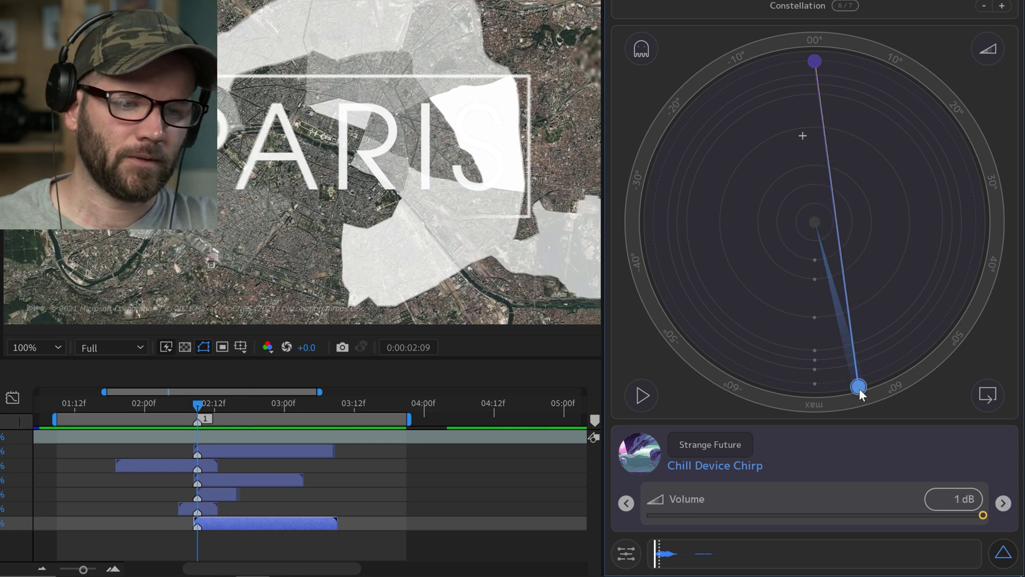
pyautogui.click(204, 419)
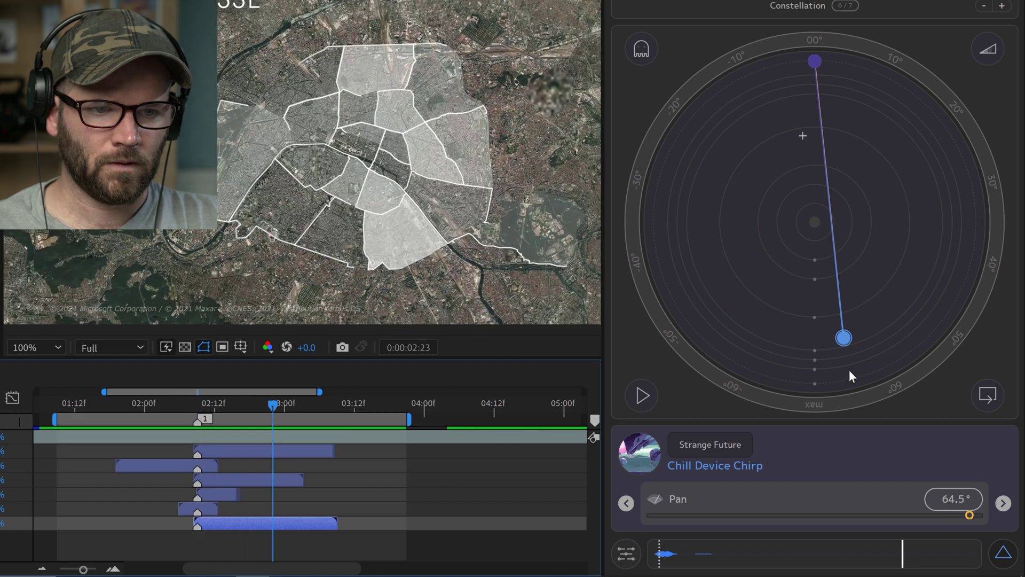
pyautogui.moveTo(849, 341); pyautogui.dragTo(789, 344)
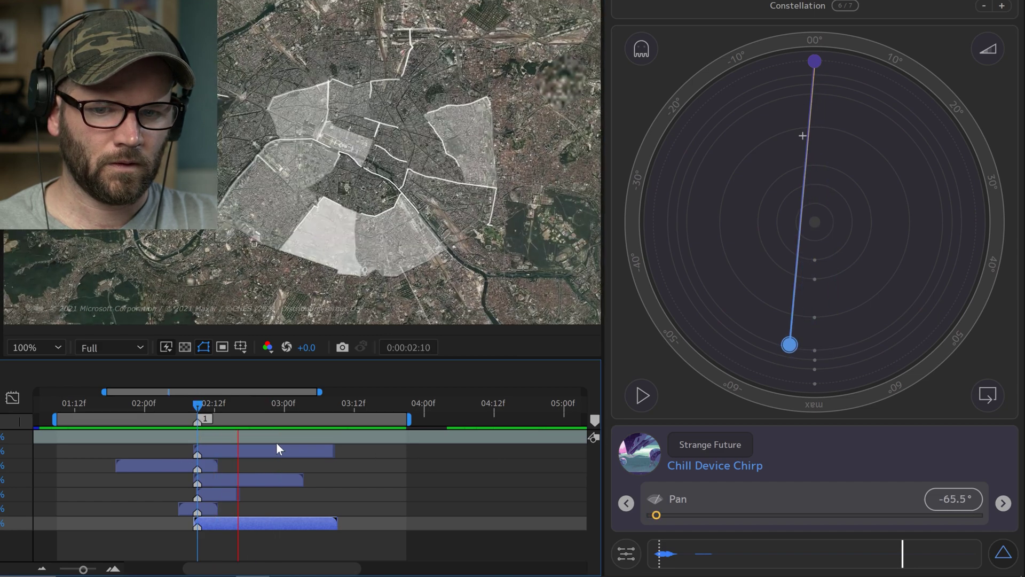
pyautogui.press('space')
pyautogui.moveTo(791, 344)
pyautogui.mouseDown()
pyautogui.moveTo(764, 386)
pyautogui.moveTo(807, 221)
pyautogui.moveTo(780, 350)
pyautogui.mouseUp()
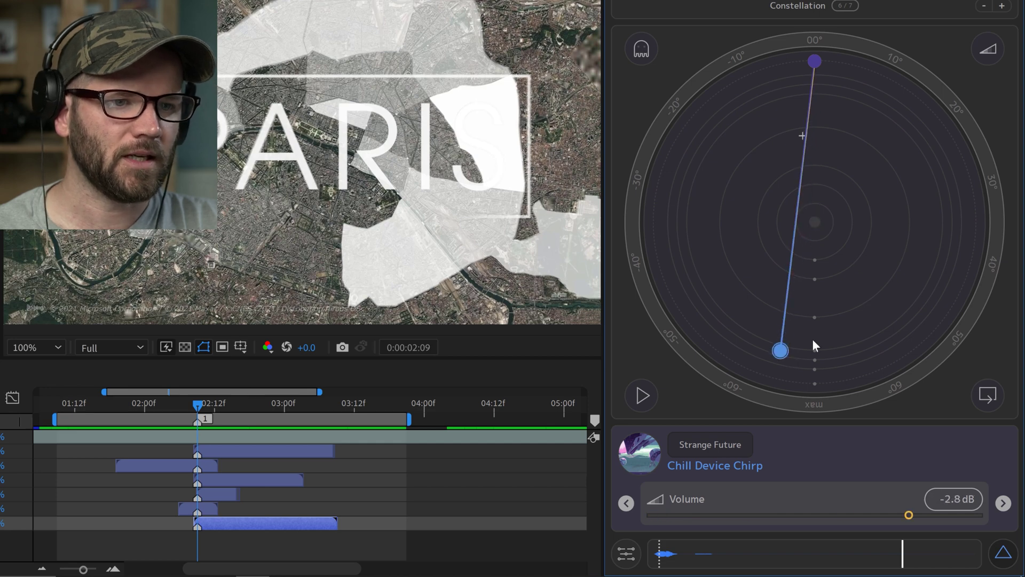
# - Inspect the Min/Max Volume, dial playback and grid settings, and Audio Ghost popups
pyautogui.click(988, 50)
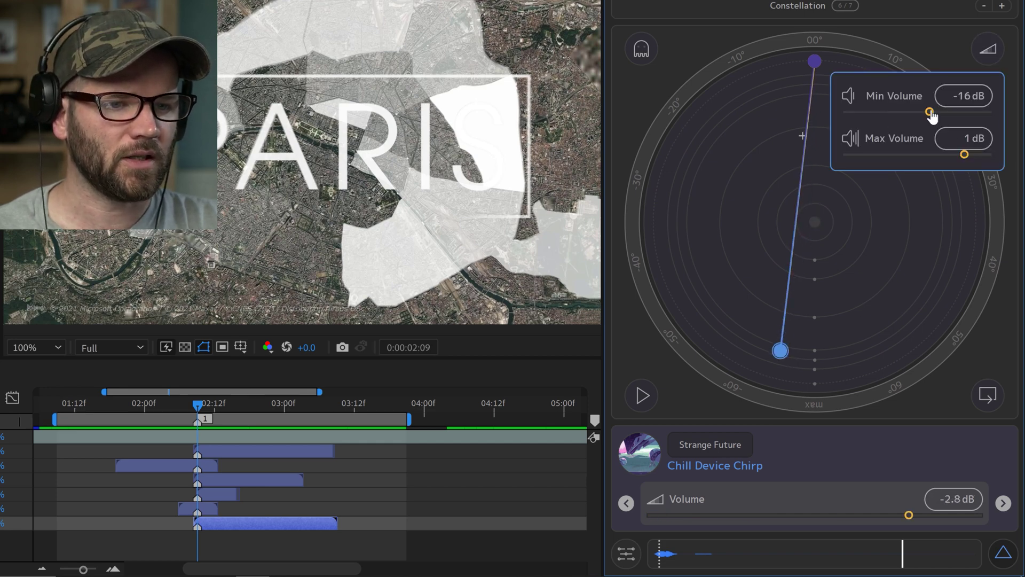
pyautogui.click(987, 49)
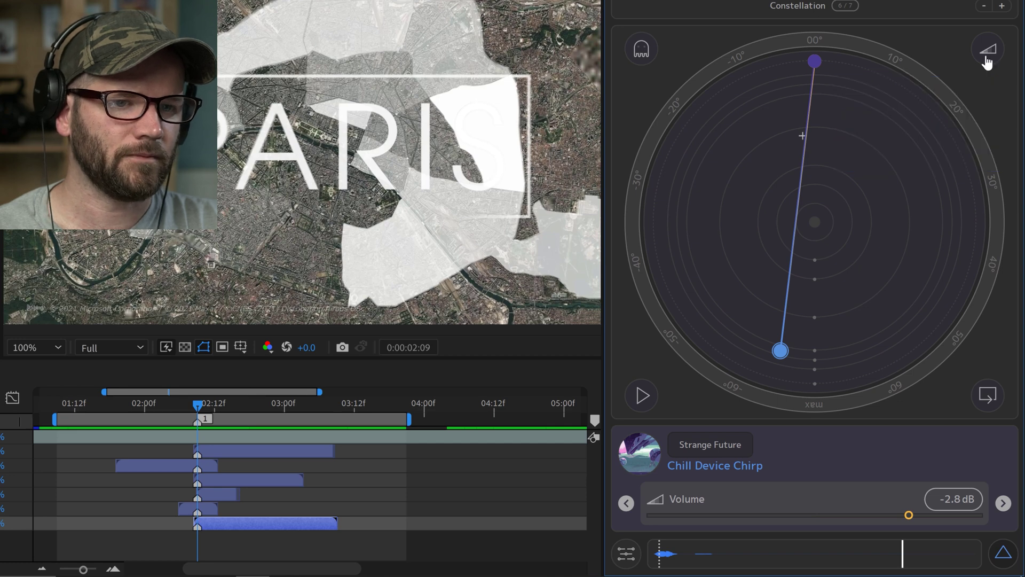
pyautogui.click(988, 399)
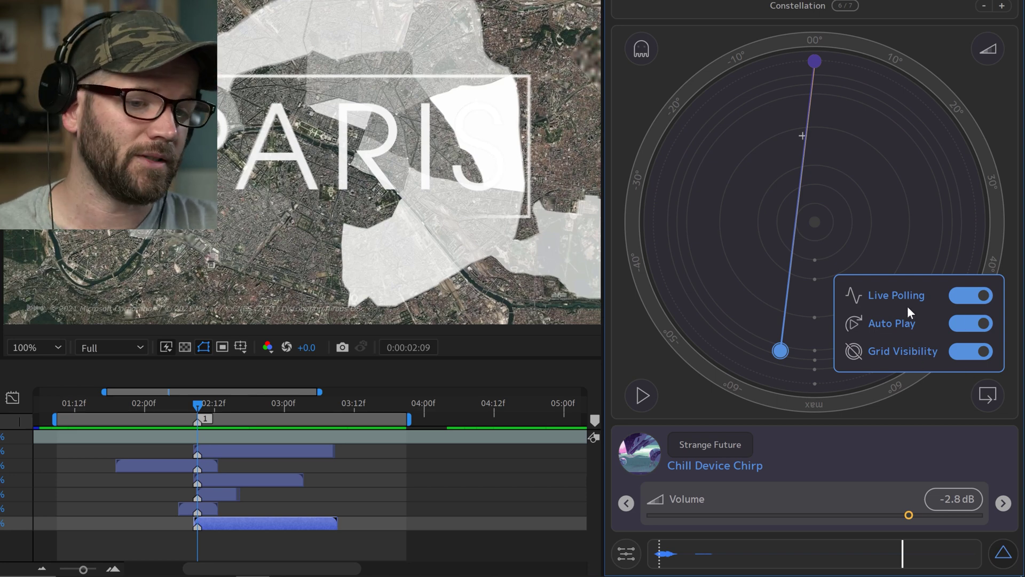
pyautogui.click(642, 49)
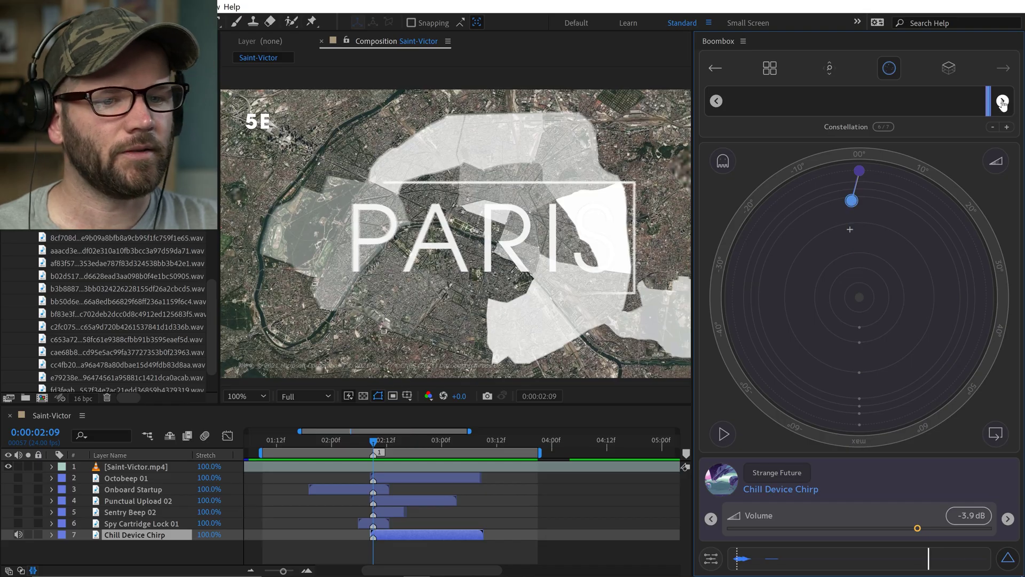
# - Raise Sentry Beep 02 to about -1.9 dB and reposition Onboard Startup to -3.6 dB
pyautogui.click(1003, 103)
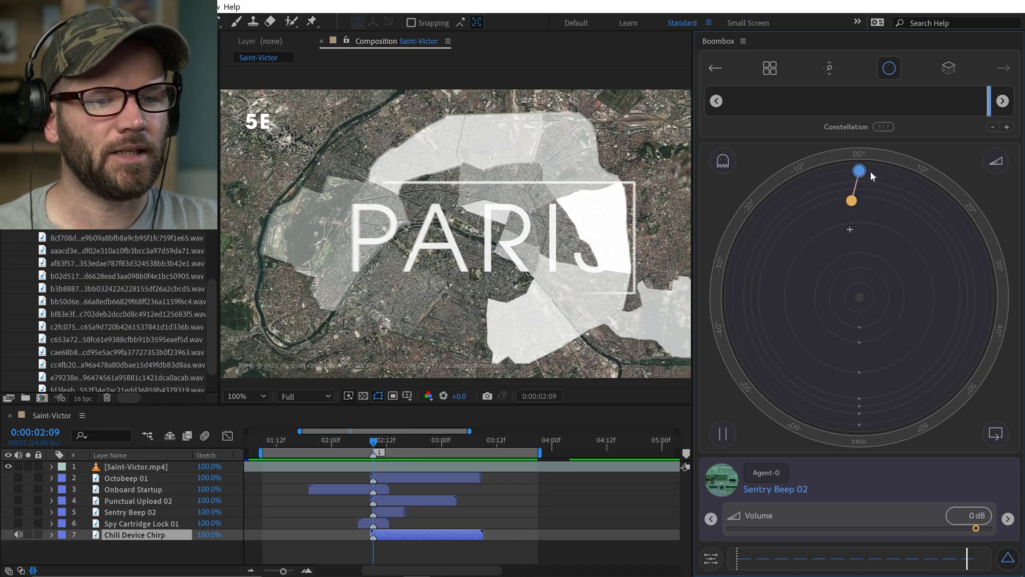
pyautogui.moveTo(881, 216); pyautogui.dragTo(950, 231)
pyautogui.click(1002, 101)
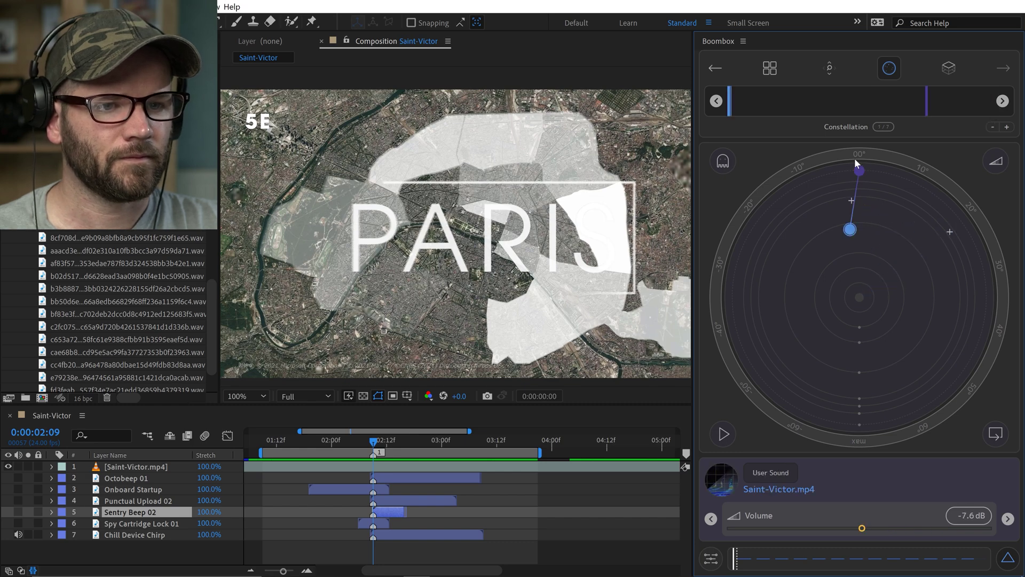
pyautogui.moveTo(858, 167); pyautogui.dragTo(812, 214)
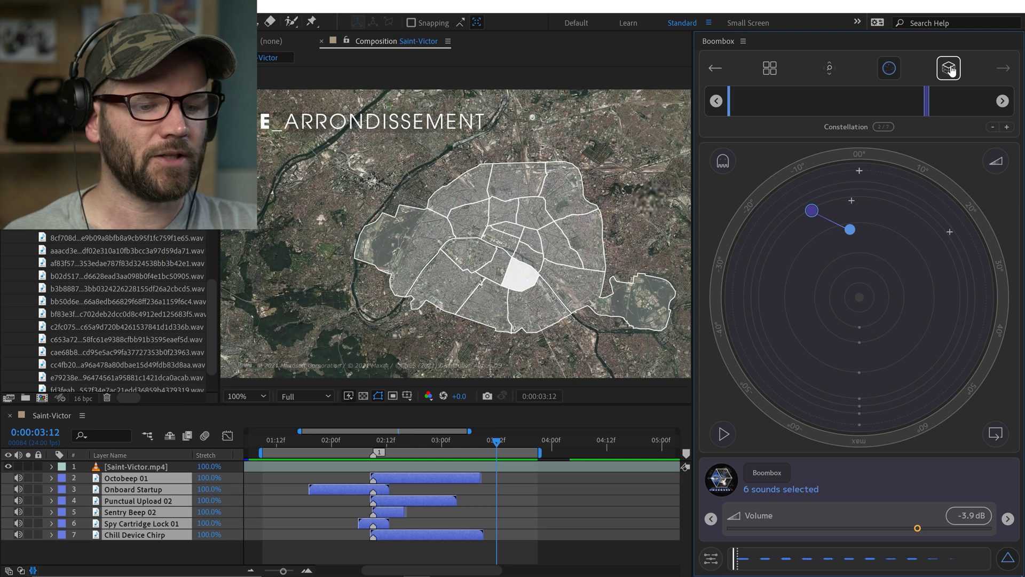
# - Show the Boombox library History, then the Project list of 37 sounds used here
pyautogui.click(949, 68)
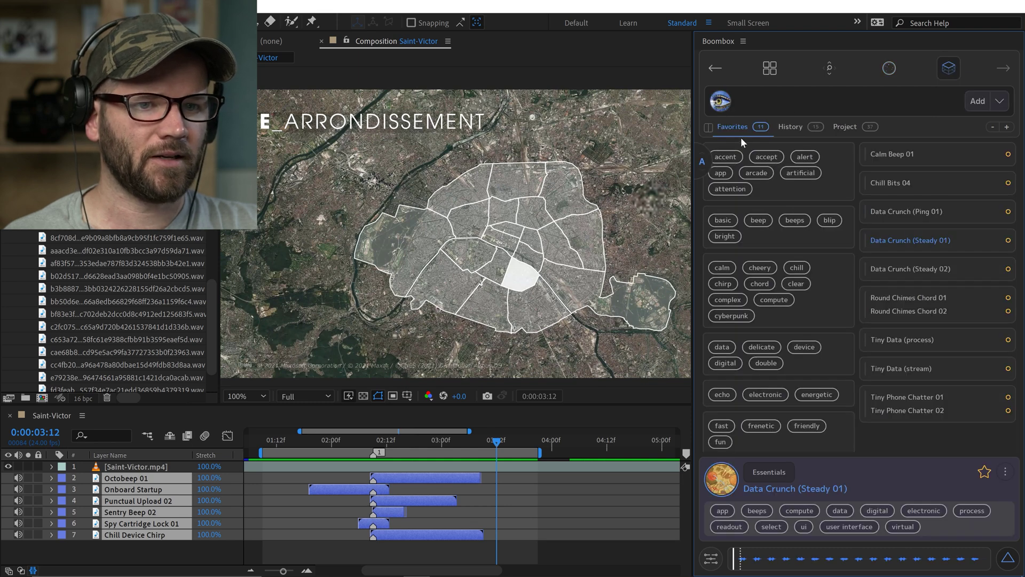
pyautogui.click(790, 126)
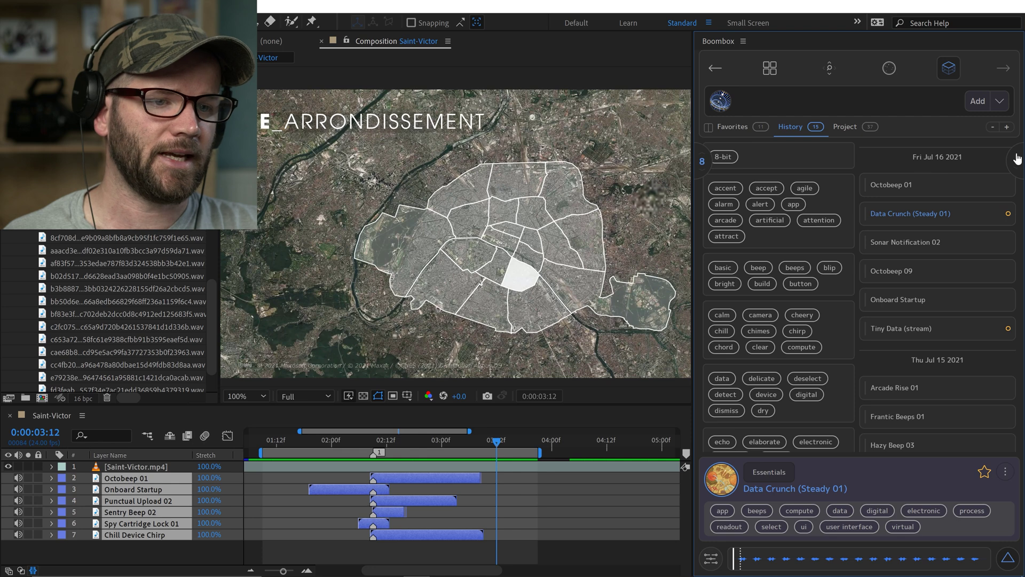
pyautogui.scroll(-1, 998, 155)
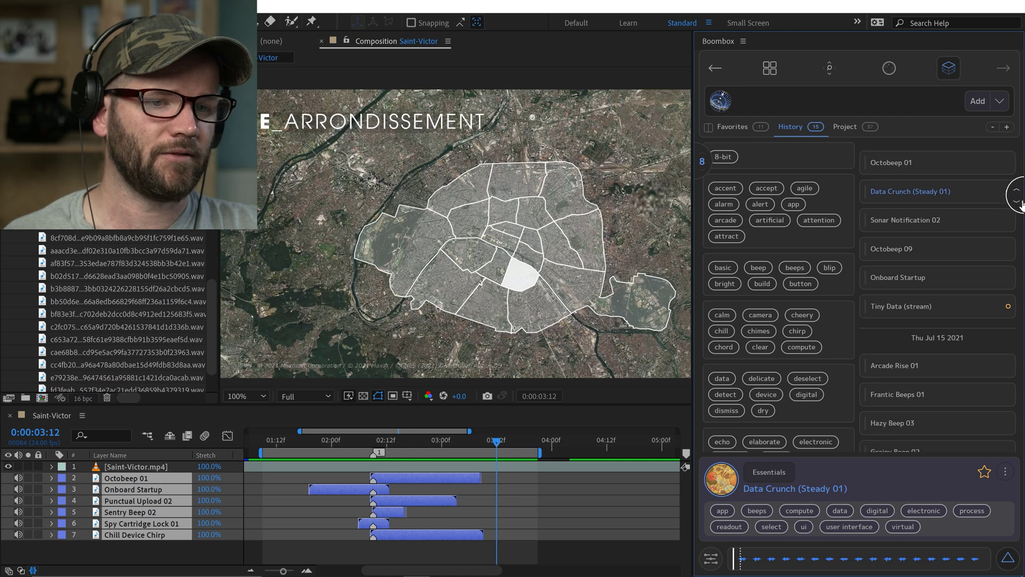
pyautogui.click(843, 129)
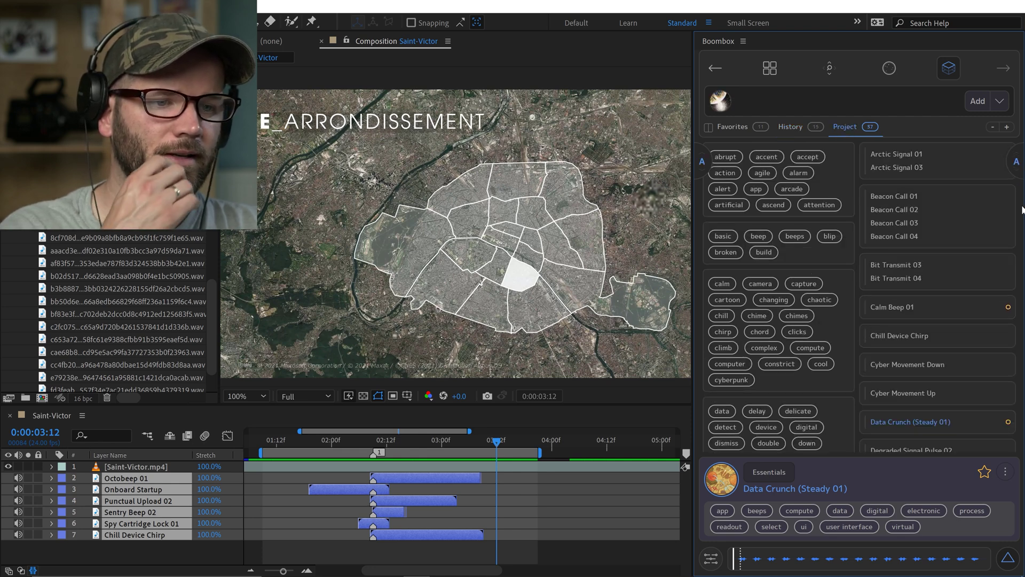